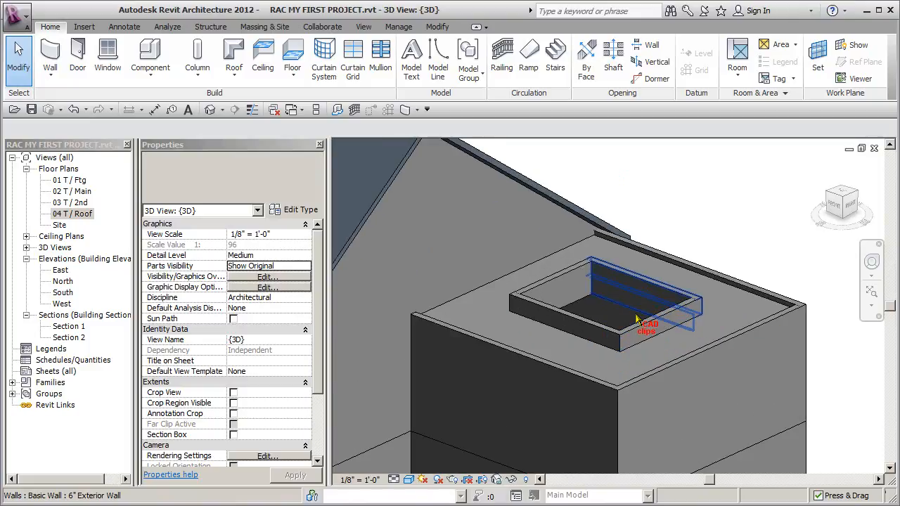
Step: Save the project, then open the Section 2 view from its section head in the 04 T / Roof floor plan
click(32, 111)
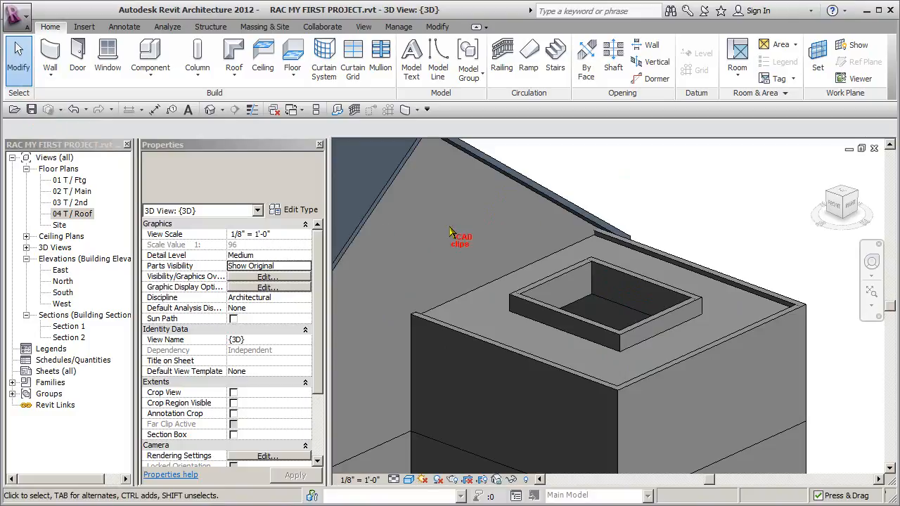
middle_drag(614, 251, 591, 240)
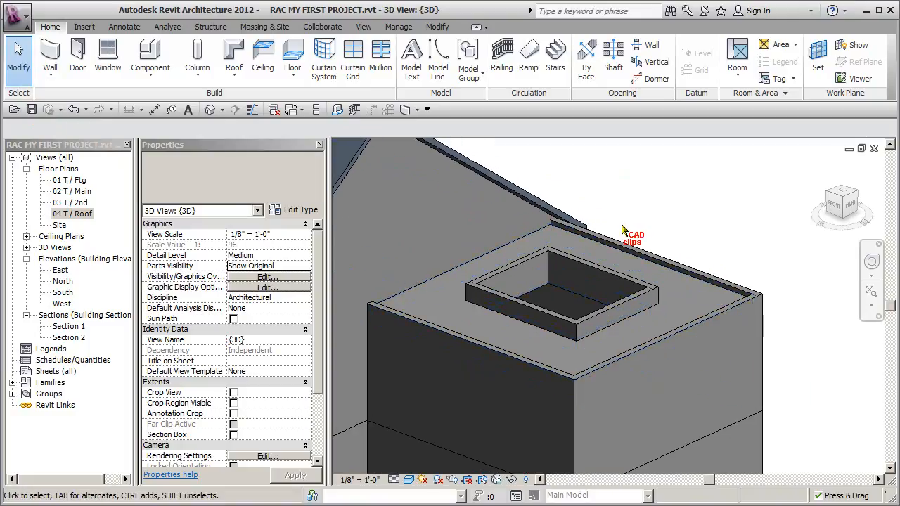
double_click(87, 213)
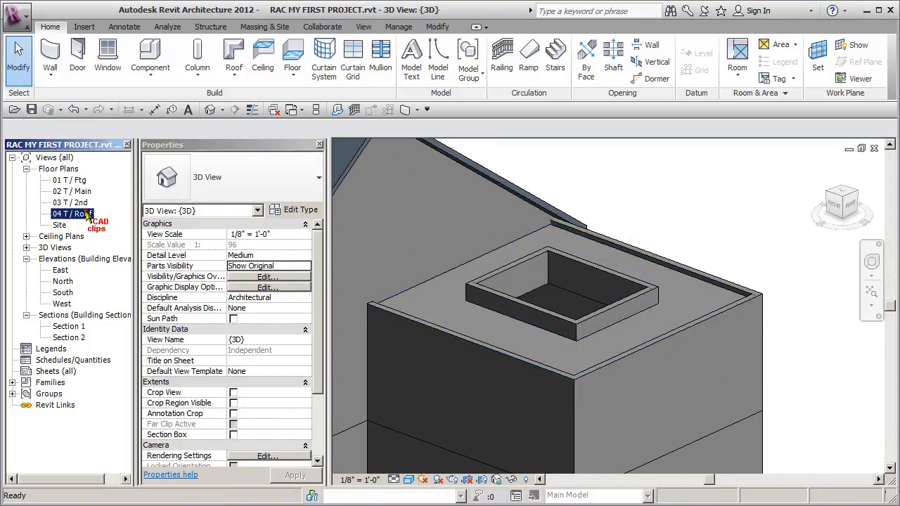
scroll(573, 290, down, 2)
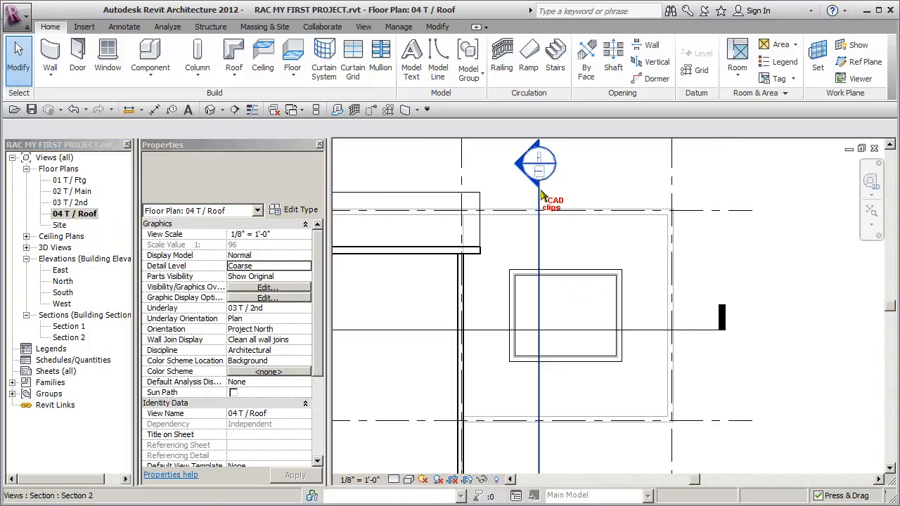
double_click(539, 165)
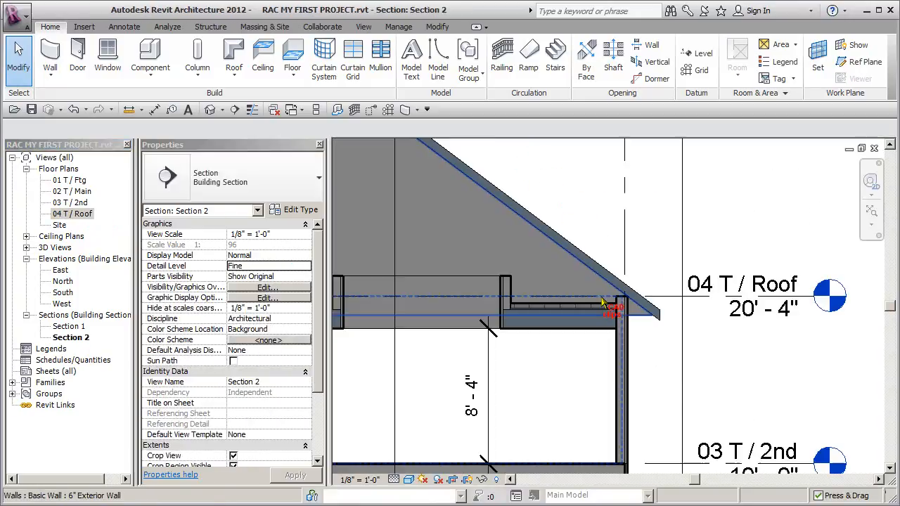
scroll(514, 329, up, 1)
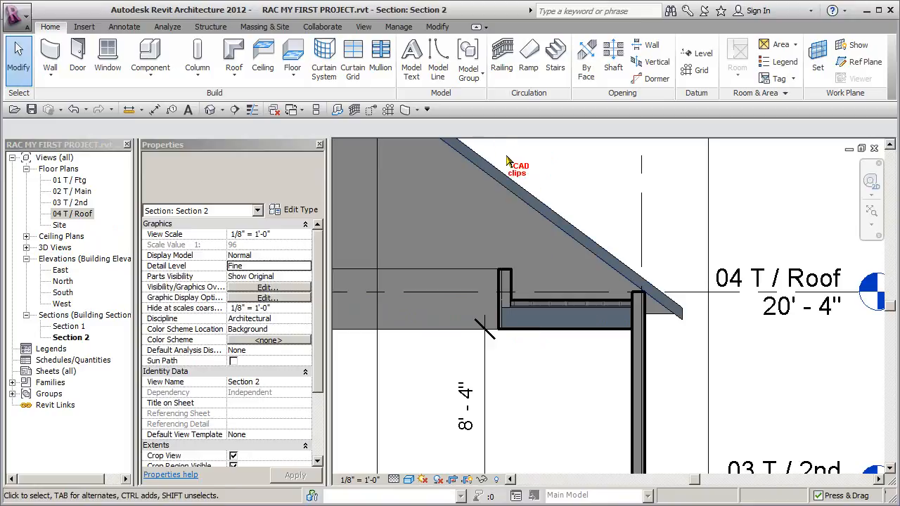
Step: Add an aligned dimension from the 04 T / Roof level line to the top of the skylight curb wall in Section 2
click(437, 27)
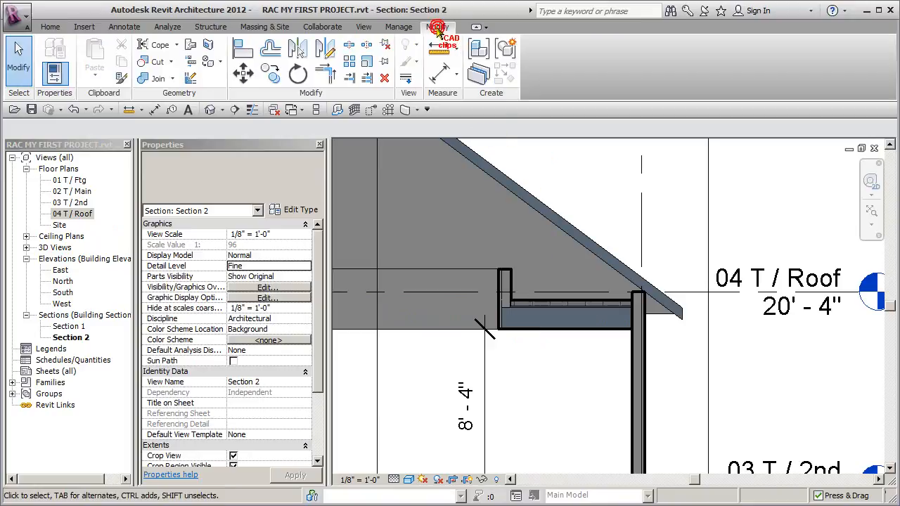
click(440, 74)
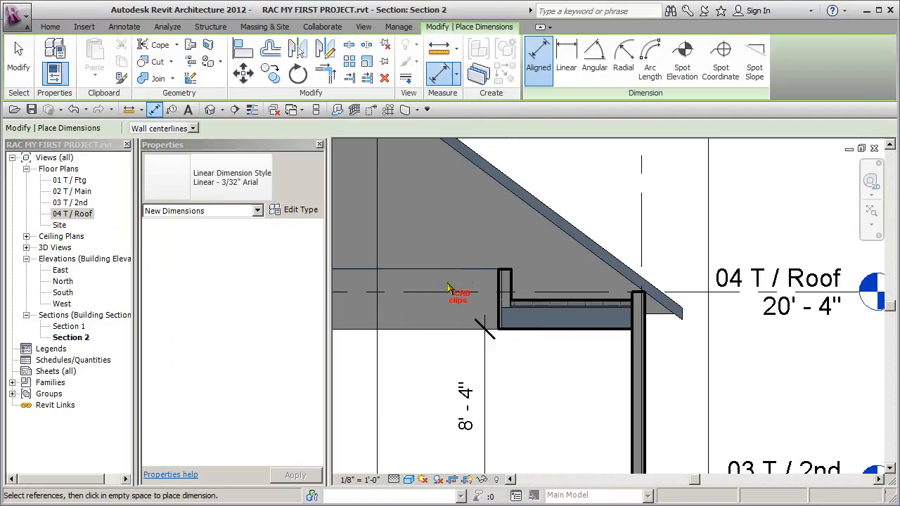
click(447, 289)
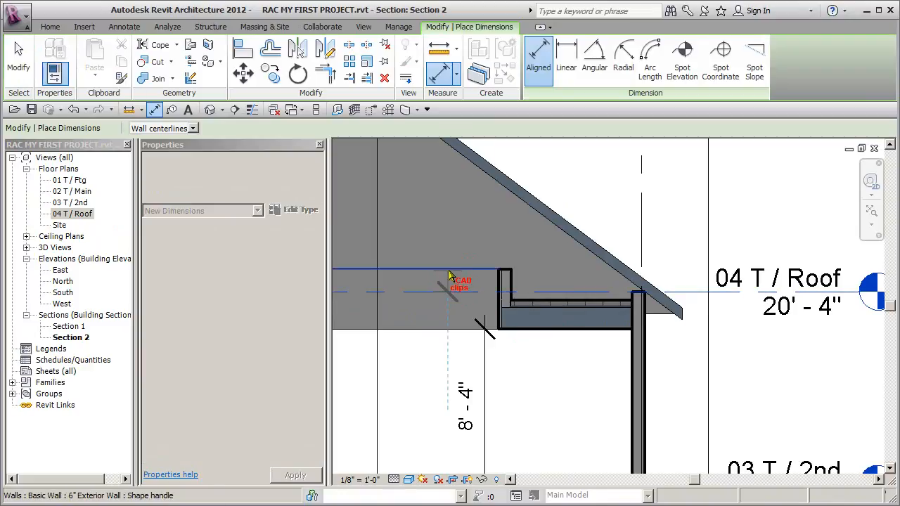
click(450, 273)
click(454, 214)
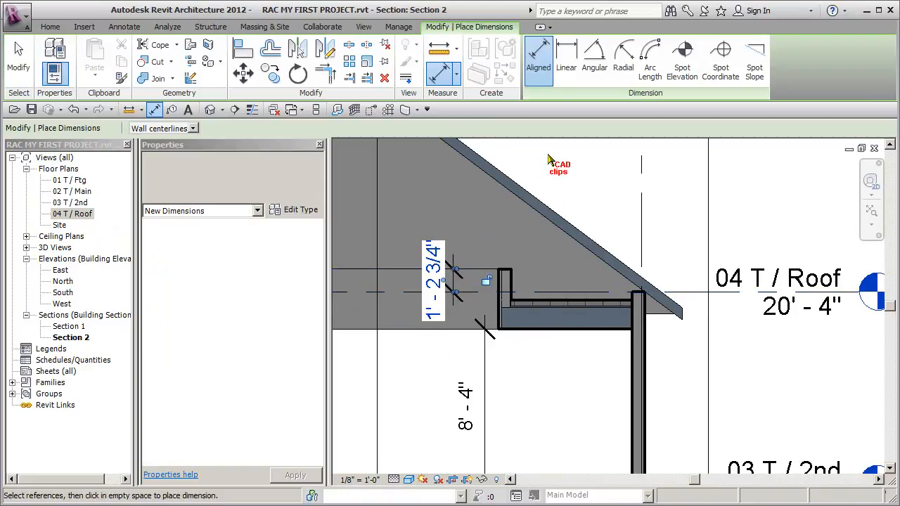
key(Escape)
key(Escape)
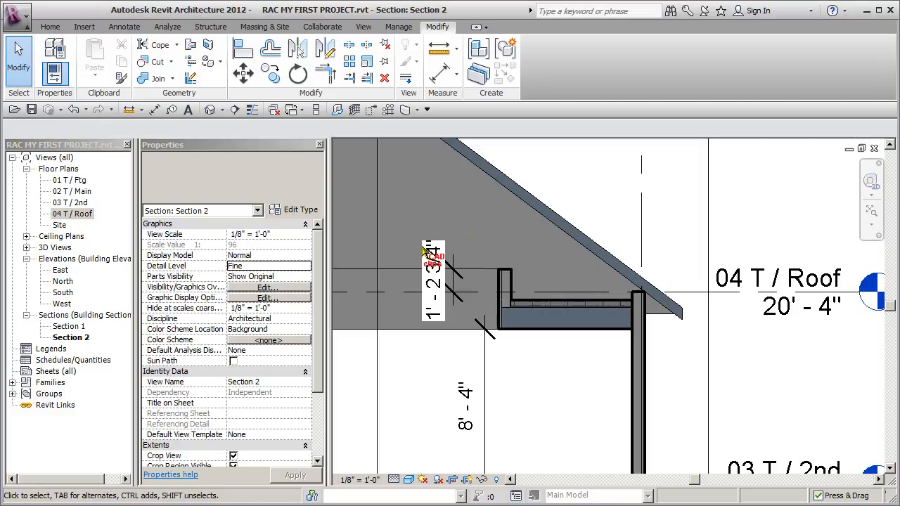
Step: Start a Roof by Footprint in the 04 T / Roof floor plan with a base offset from level of 1' 2 3/4"
double_click(75, 214)
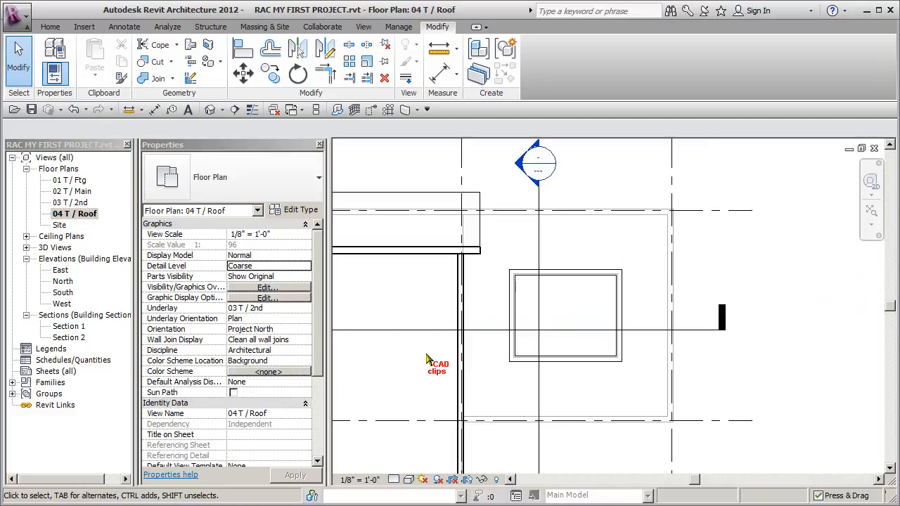
scroll(629, 305, up, 3)
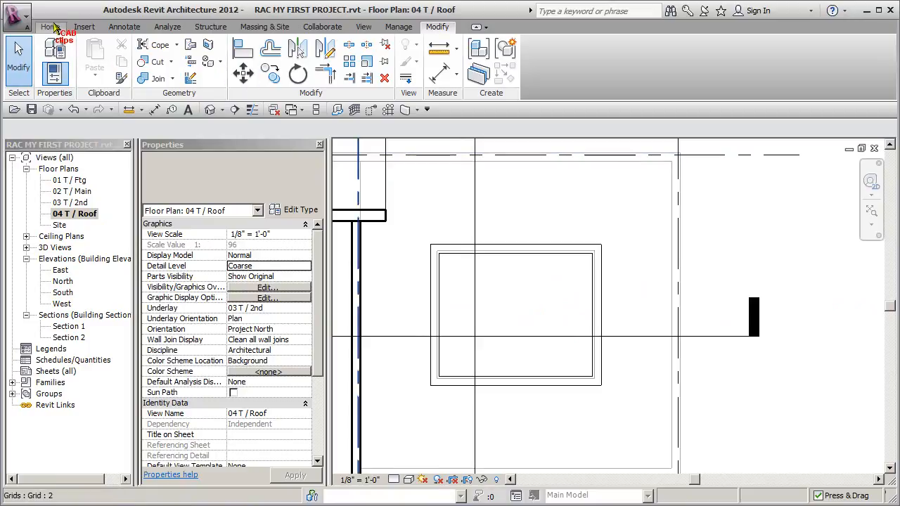
click(51, 27)
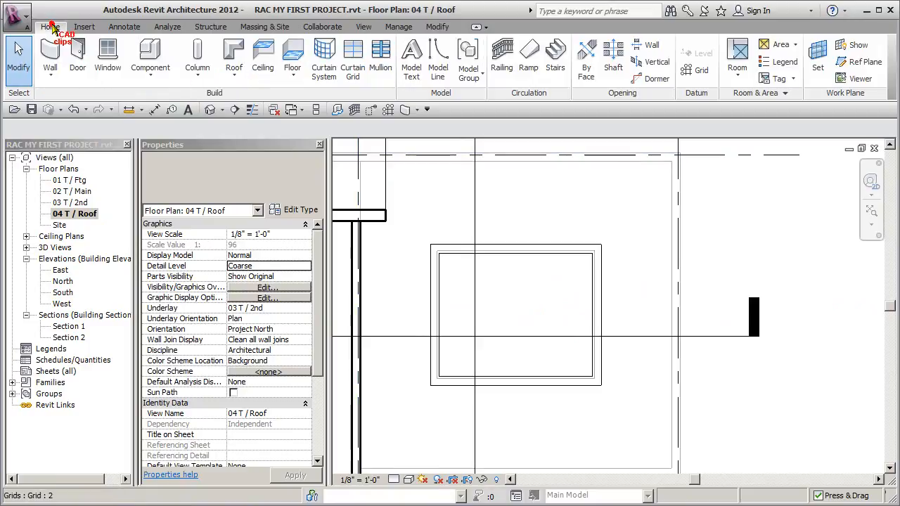
click(235, 73)
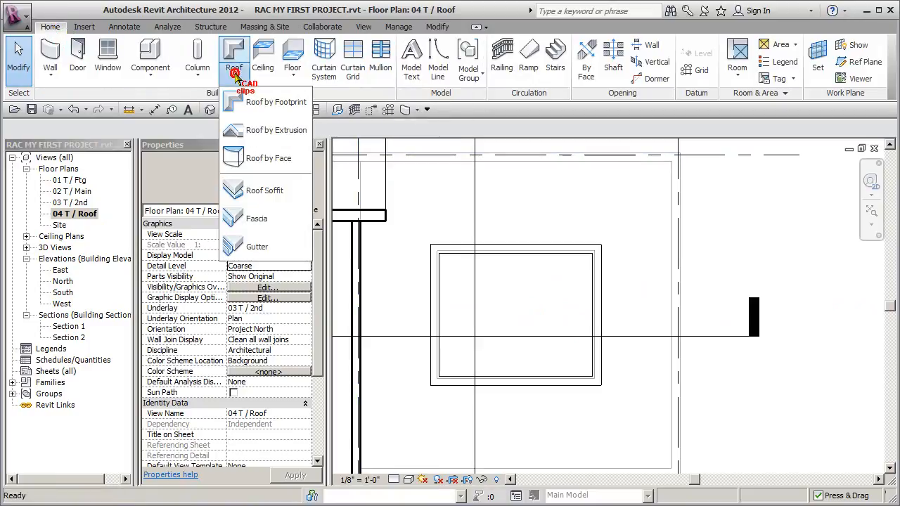
click(271, 104)
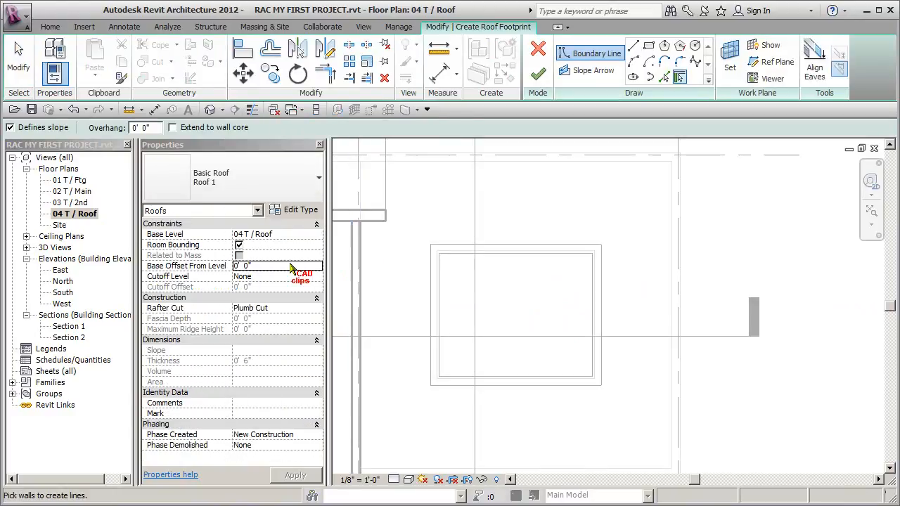
click(274, 266)
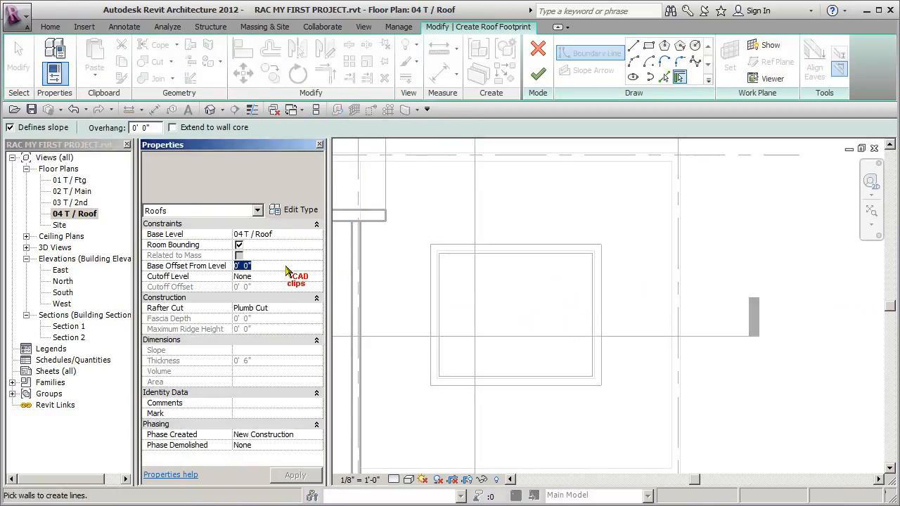
text(14.75)
key(Return)
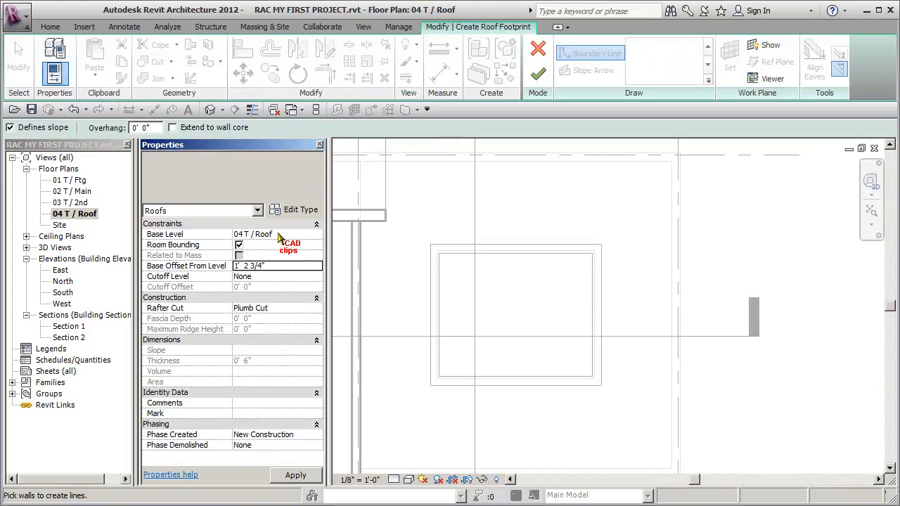
click(91, 215)
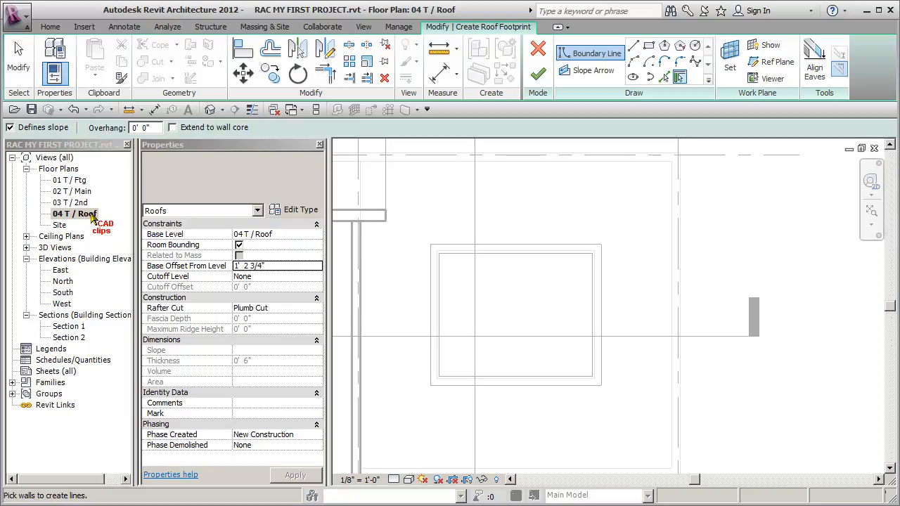
click(153, 129)
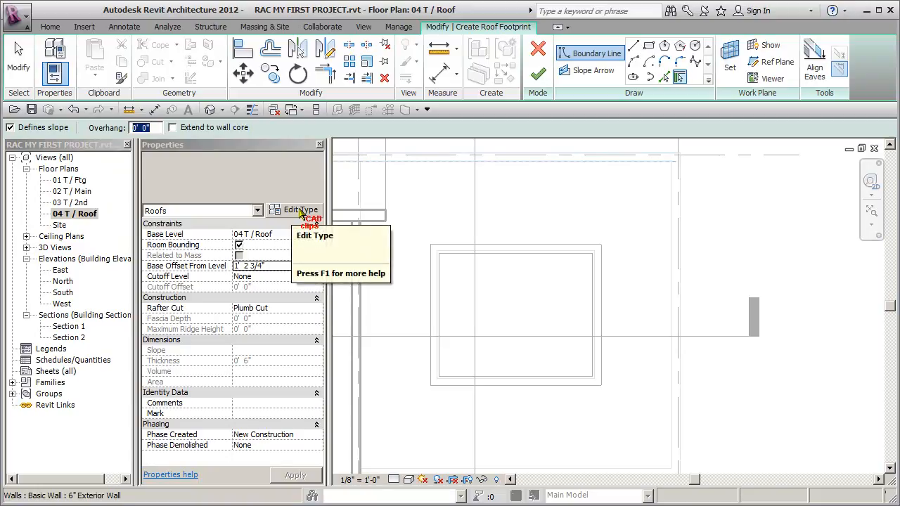
Step: Change the new roof's system family from Basic Roof to Sloped Glazing in its type properties
click(300, 211)
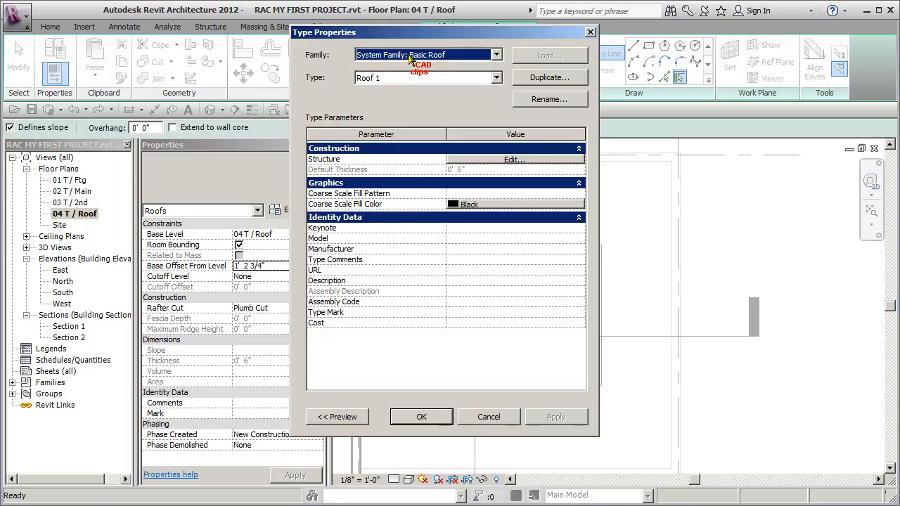
click(448, 56)
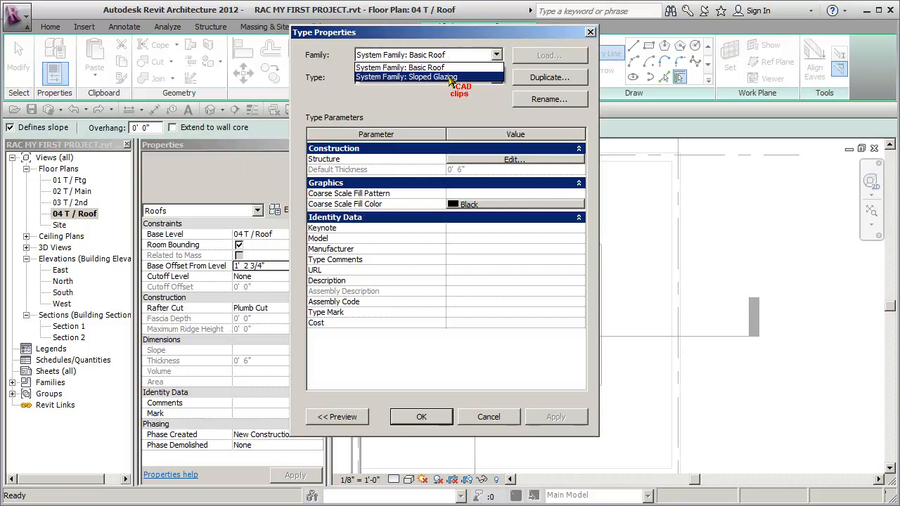
click(451, 77)
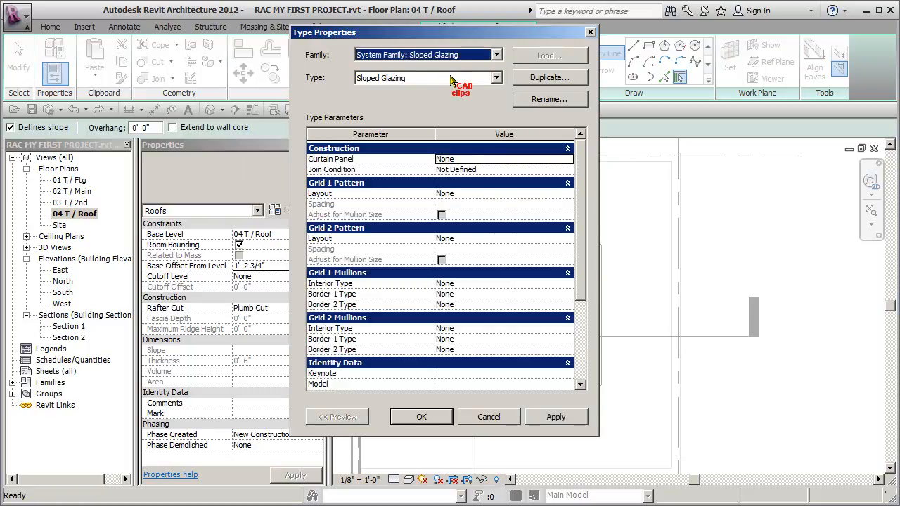
click(497, 78)
click(498, 78)
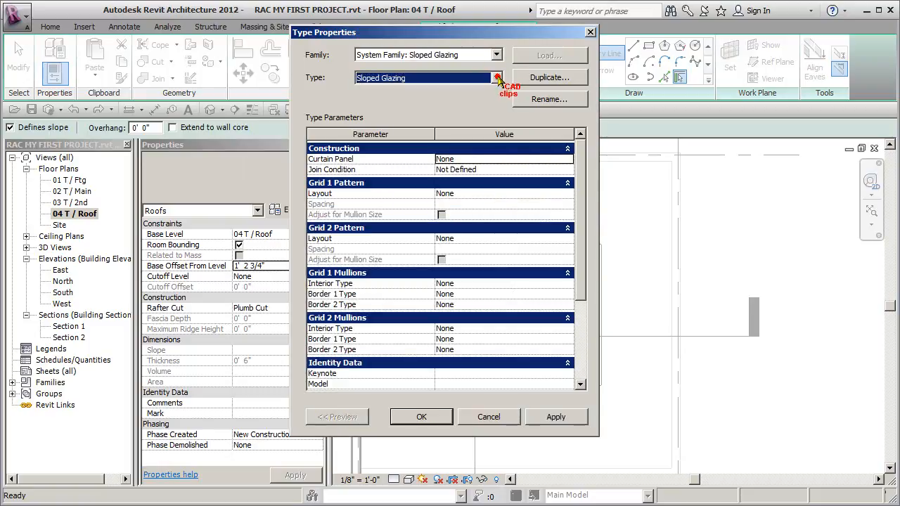
click(496, 55)
click(473, 77)
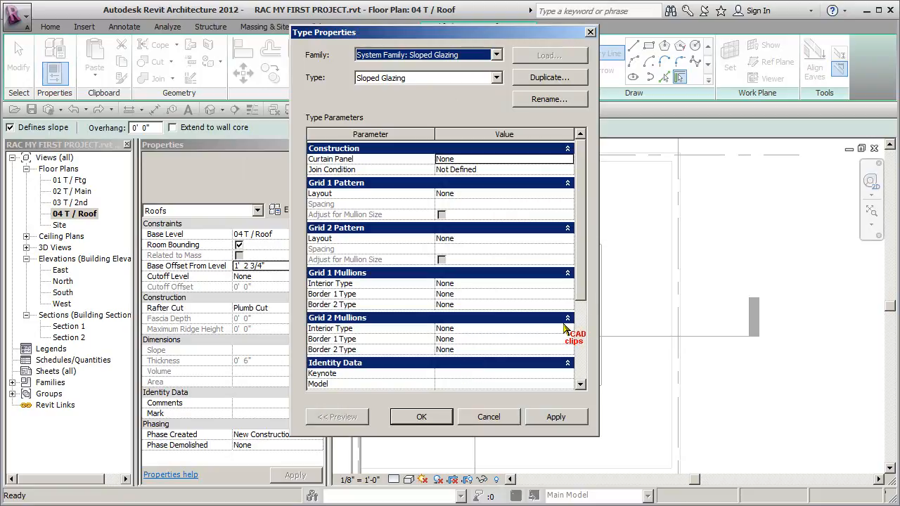
drag(582, 282, 581, 338)
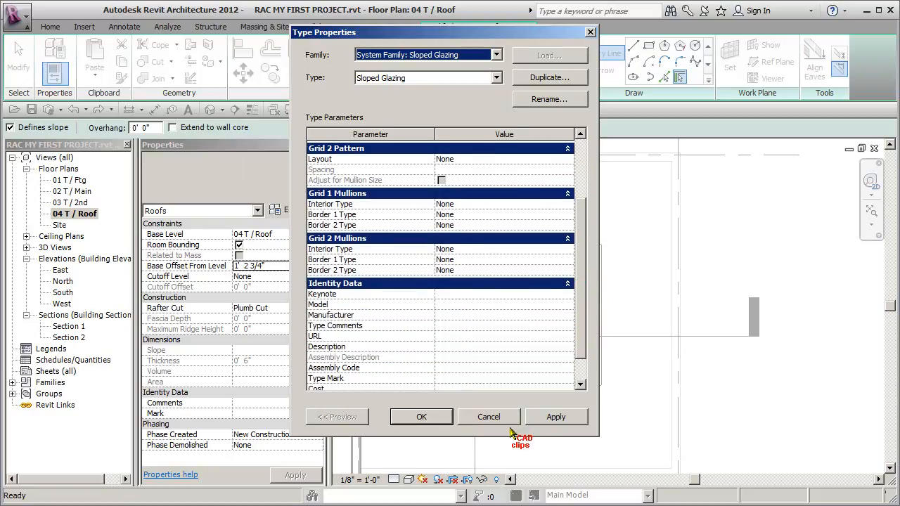
click(426, 419)
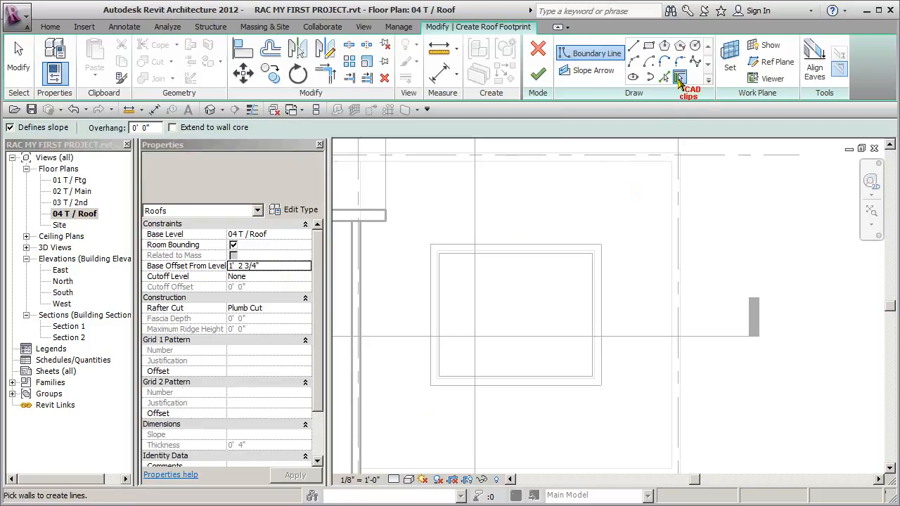
Step: Draw a rectangular roof boundary along the outer faces of the skylight curb walls, with a 0' 0" offset
click(649, 48)
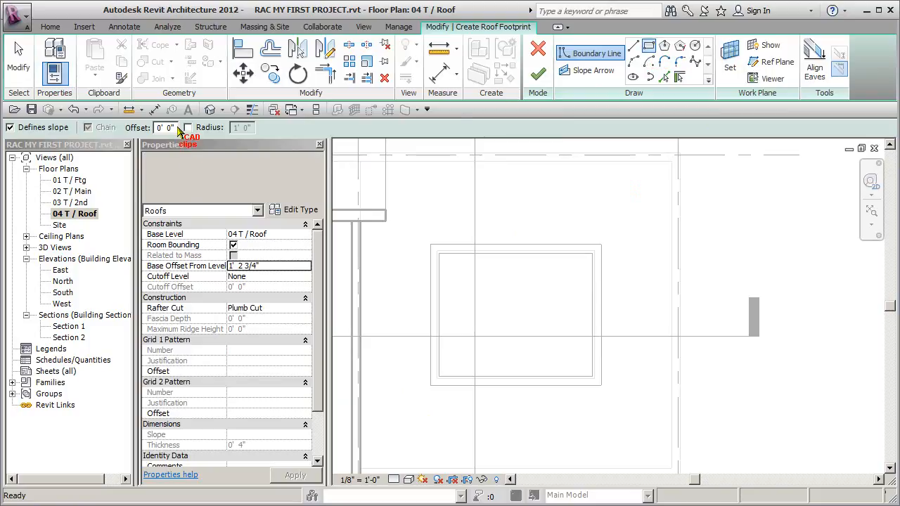
click(432, 246)
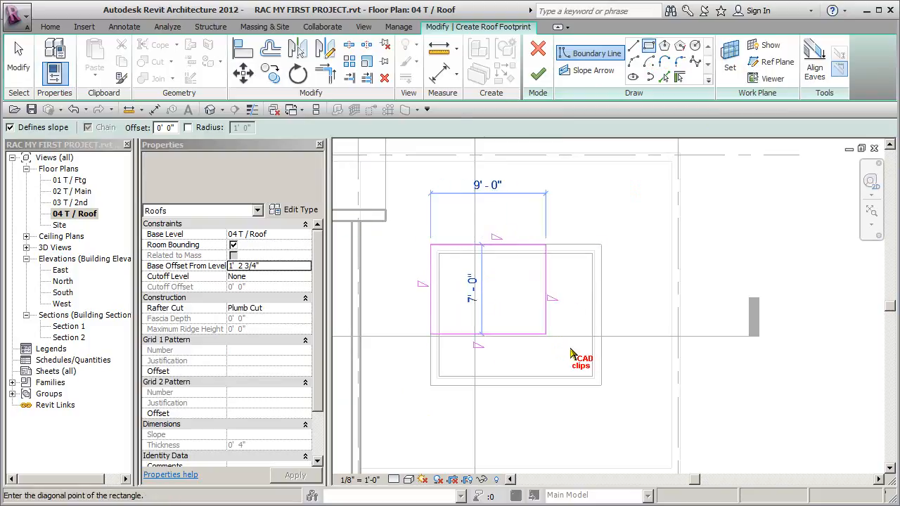
click(602, 385)
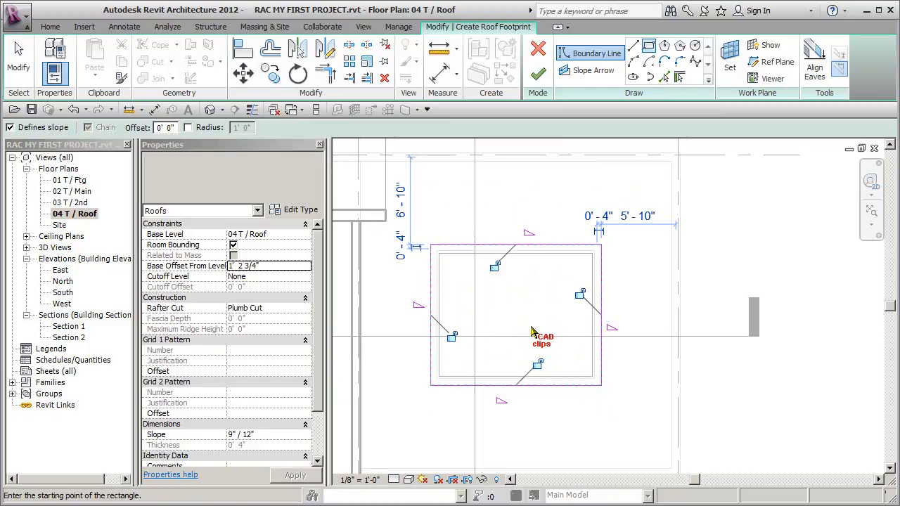
key(Escape)
key(Escape)
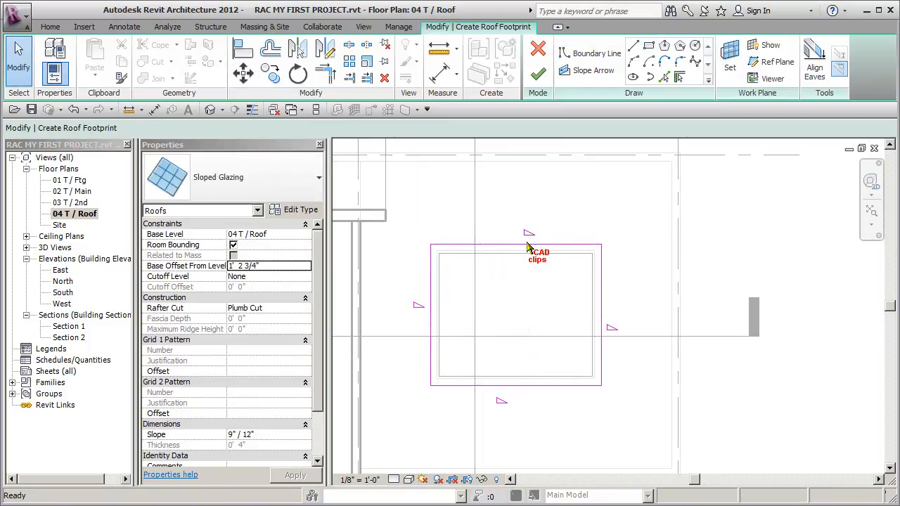
Step: Switch Defines Slope off and back on for the whole chain of roof boundary lines, and check their slope value
key(Tab)
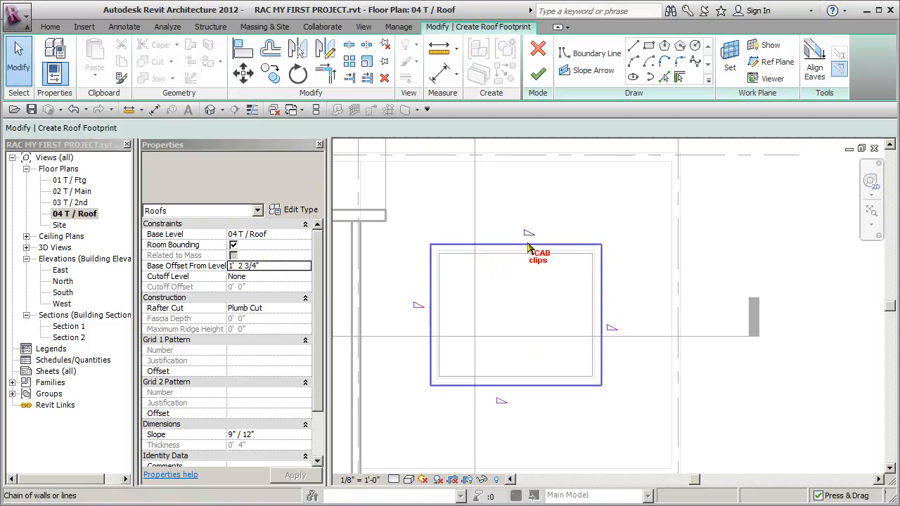
click(528, 246)
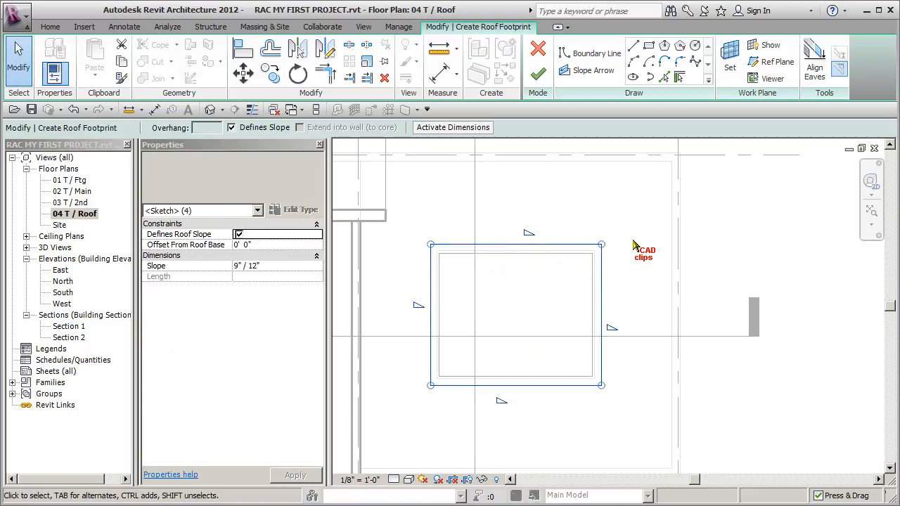
click(232, 128)
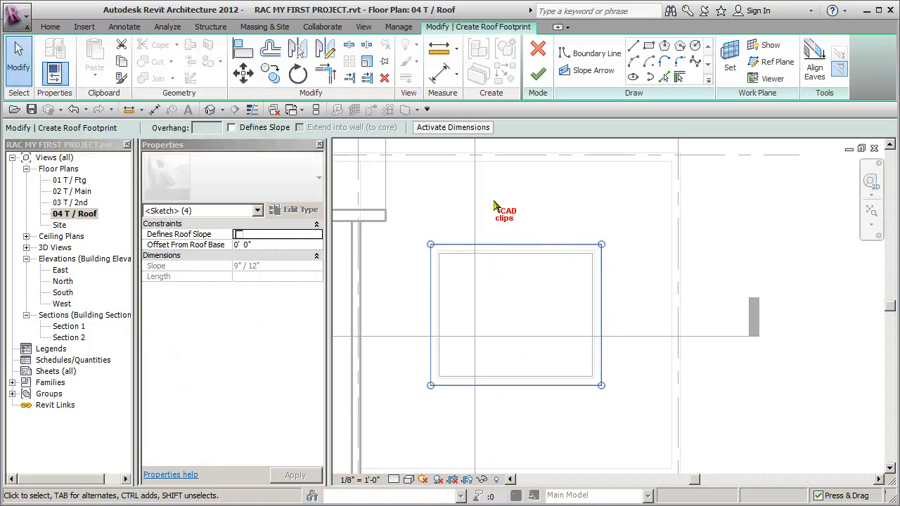
click(232, 128)
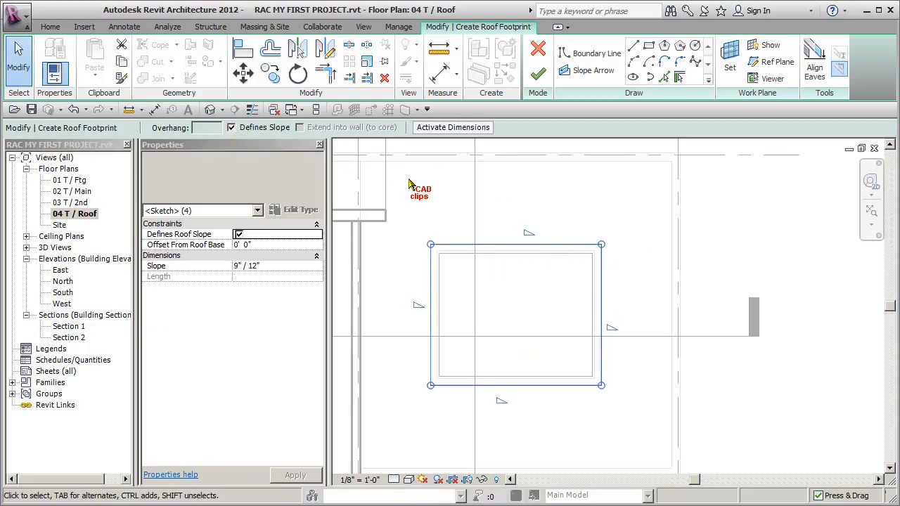
click(279, 266)
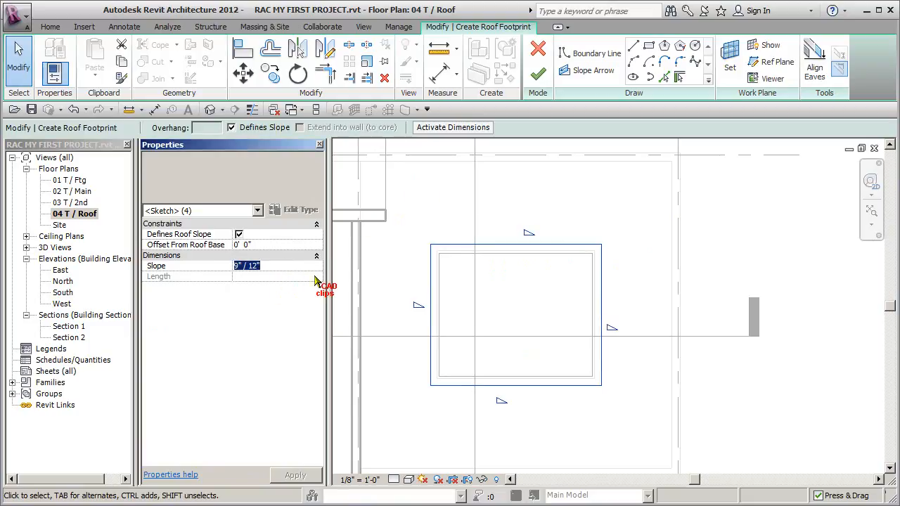
click(547, 192)
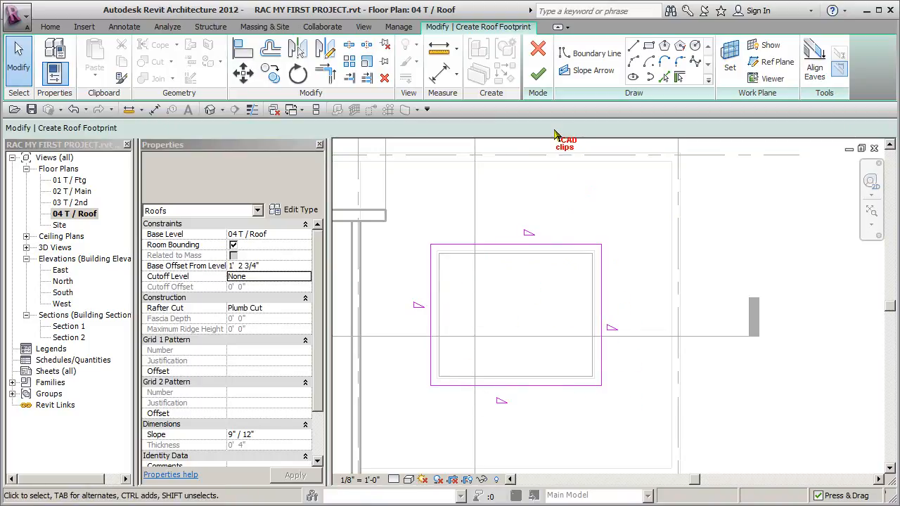
Step: Finish the sloped-glazing roof footprint without attaching the highlighted curb walls to it
click(538, 74)
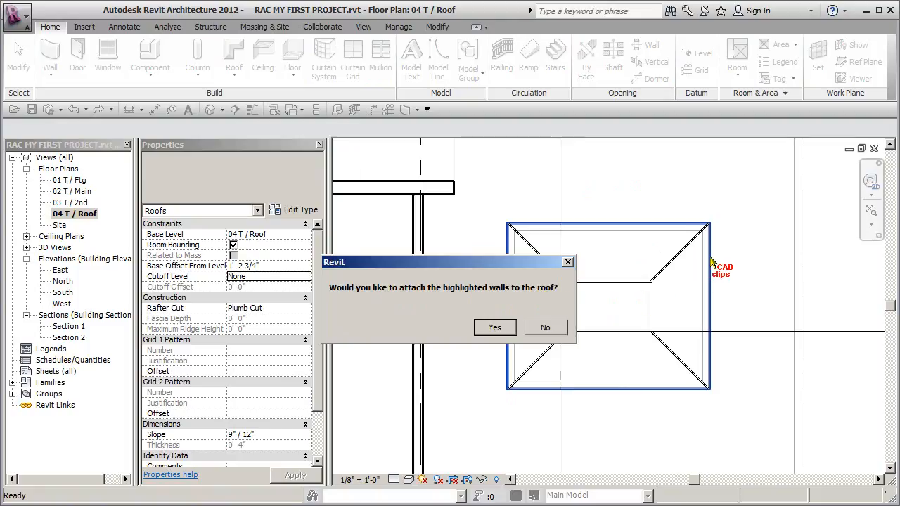
click(546, 327)
scroll(482, 321, down, 1)
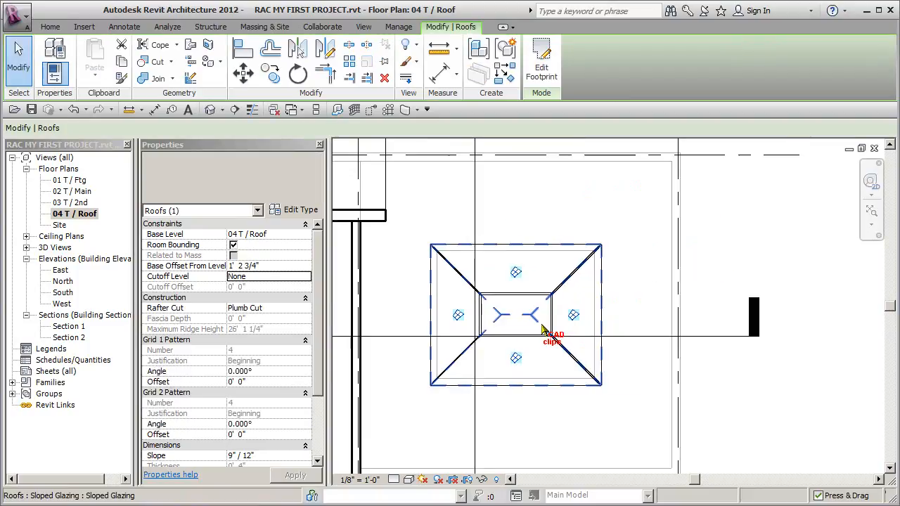
click(633, 275)
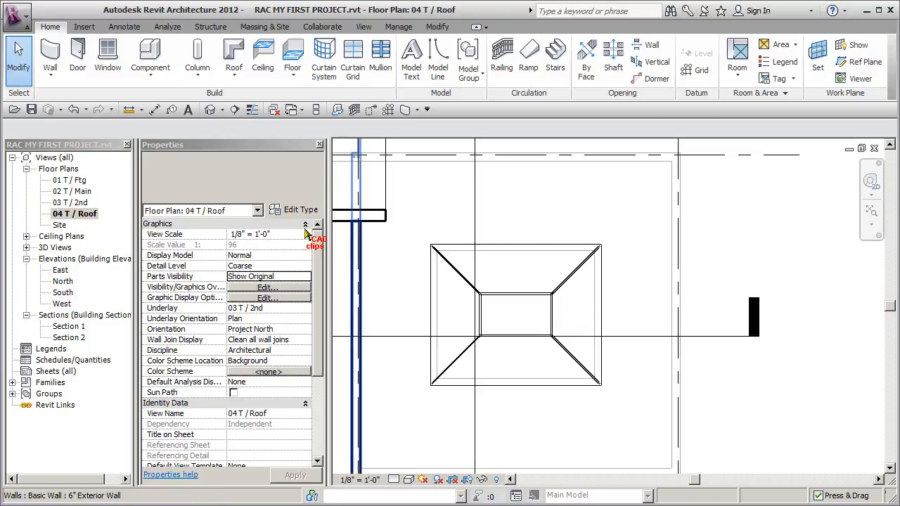
Step: Set both the top and cut plane offsets to 50' 0" in the 04 T / Roof plan's view range
scroll(450, 295, down, 5)
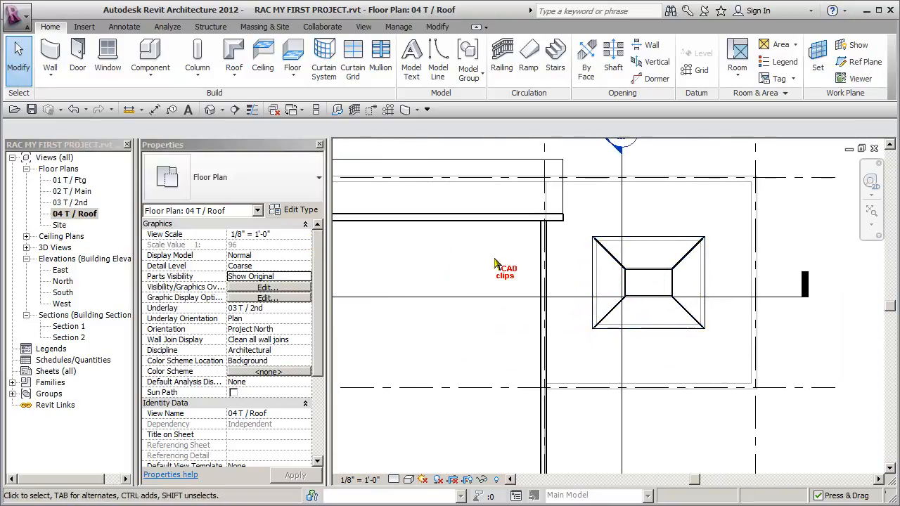
scroll(492, 277, down, 3)
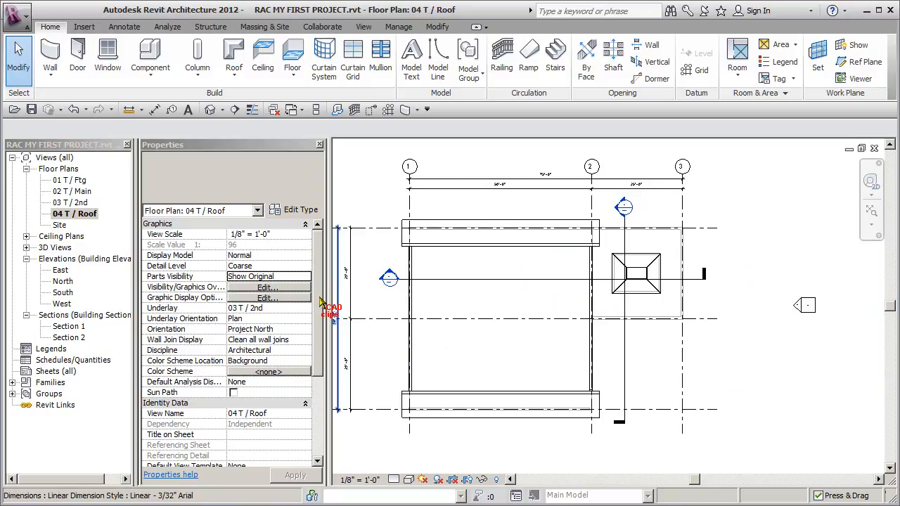
scroll(323, 317, down, 1)
scroll(323, 316, down, 1)
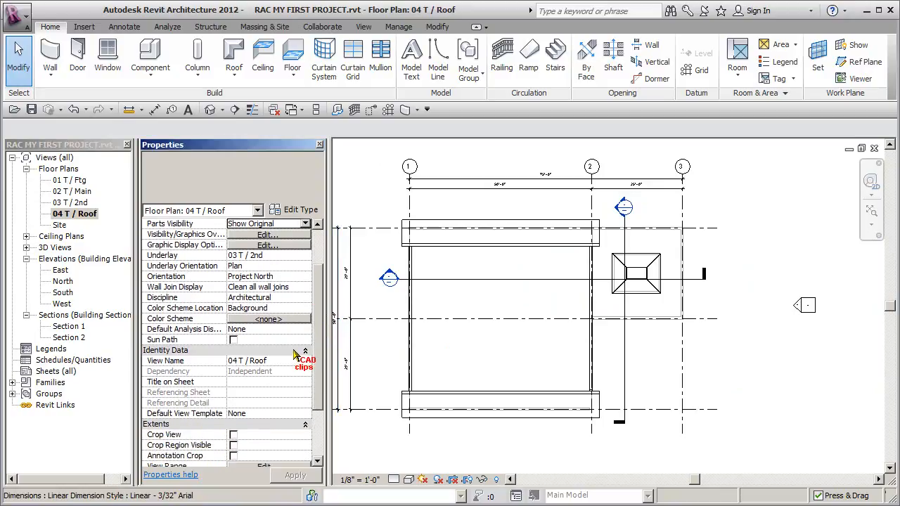
scroll(322, 296, down, 2)
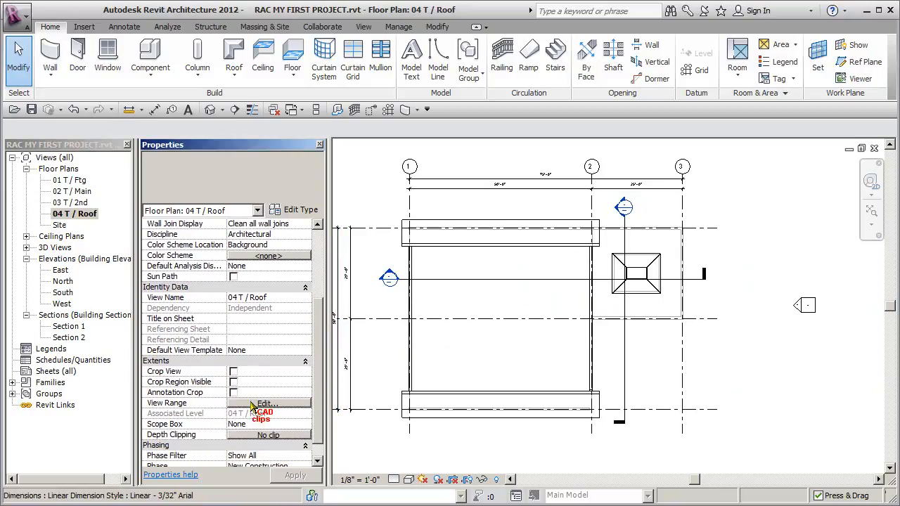
click(252, 404)
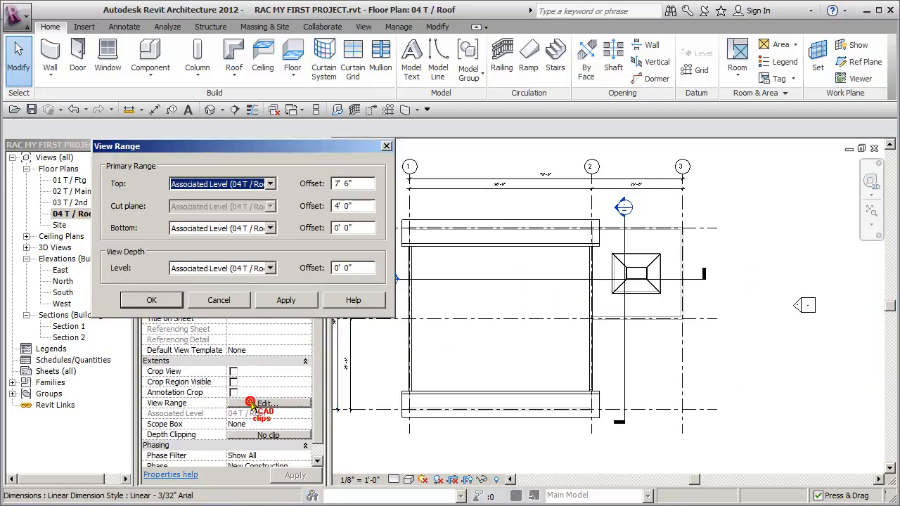
click(367, 206)
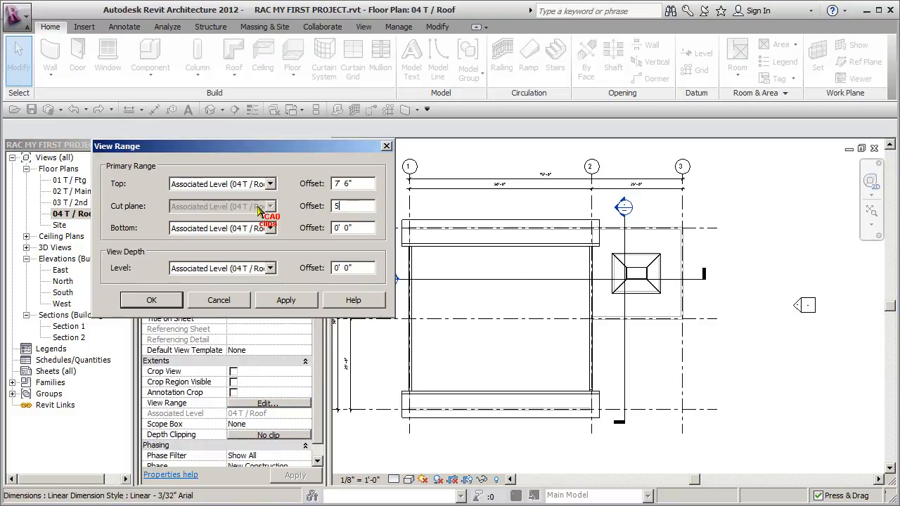
click(368, 182)
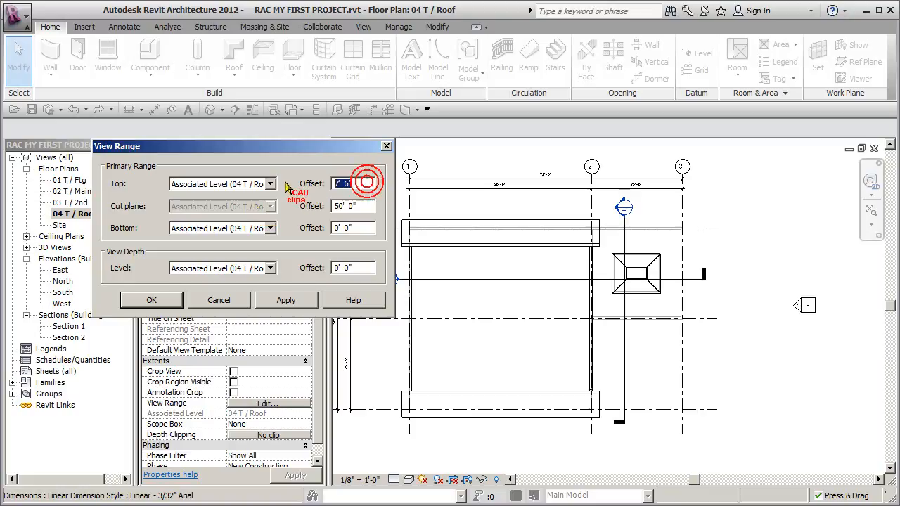
text(50)
click(367, 206)
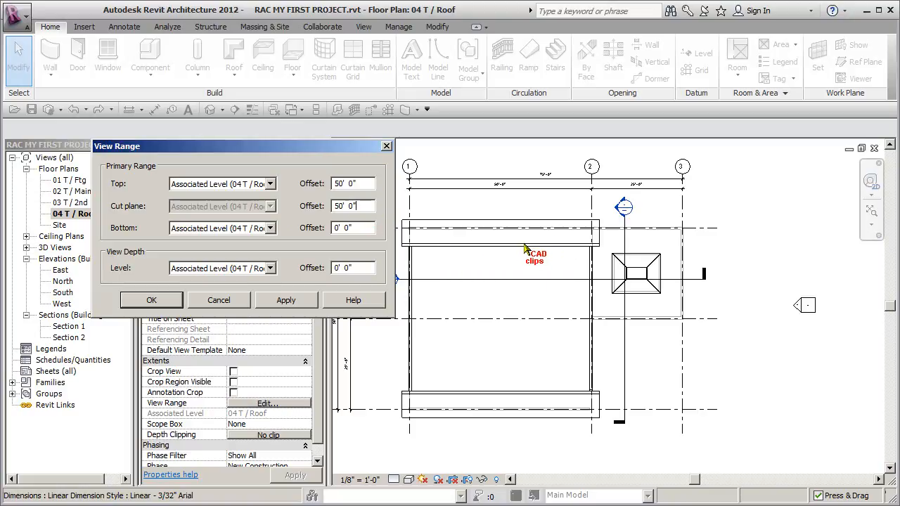
click(363, 184)
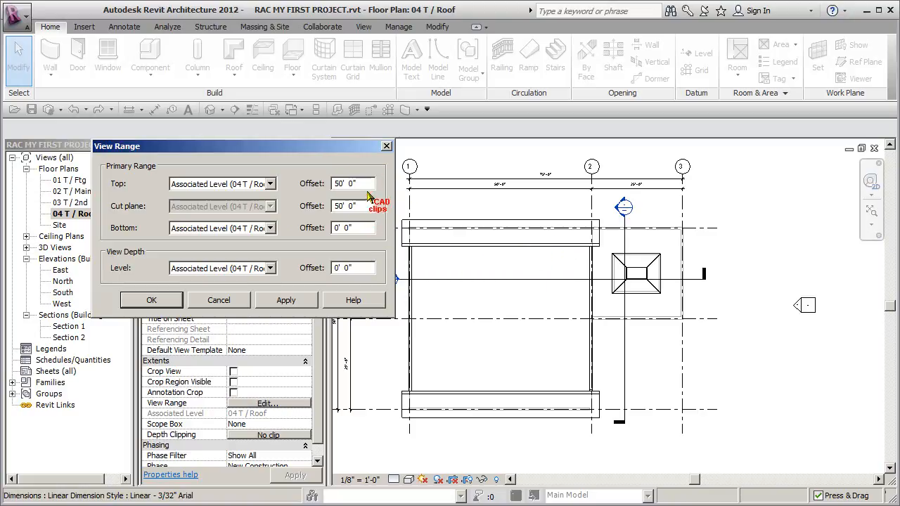
click(288, 300)
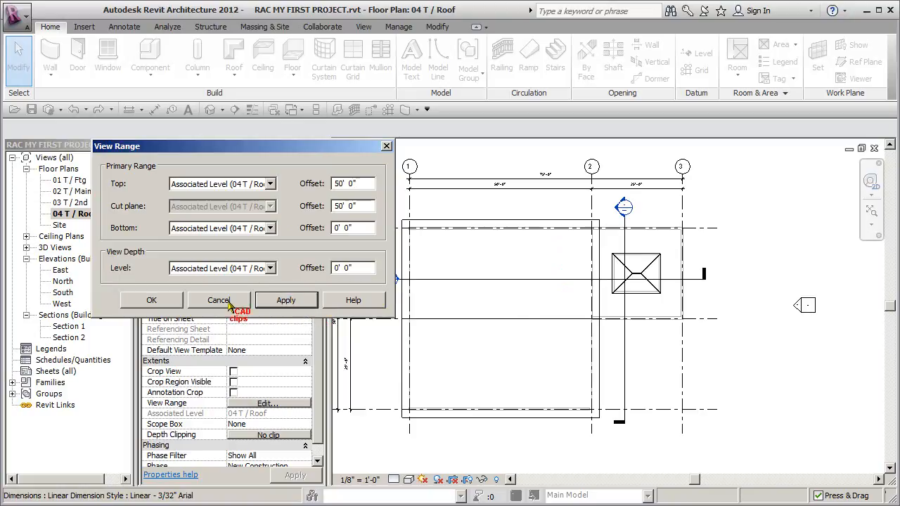
click(151, 300)
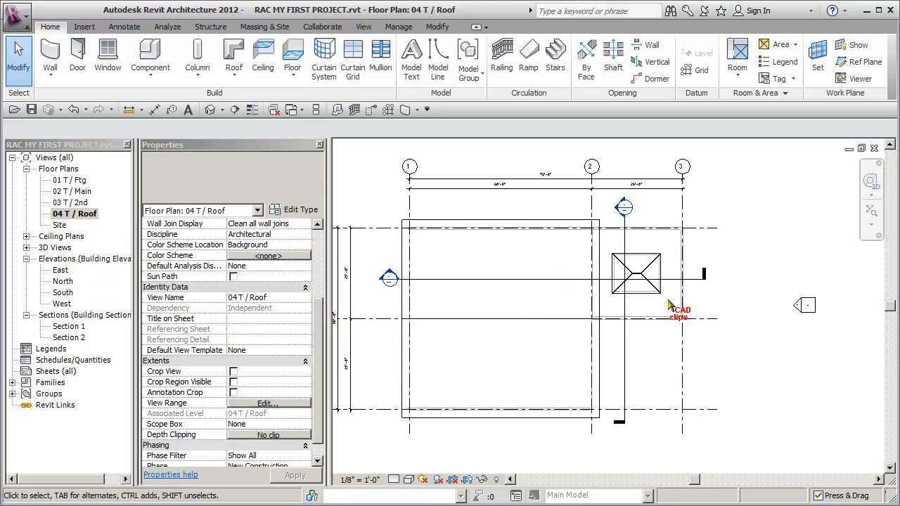
Step: Shade the 04 T / Roof plan, and examine in the default 3D view how the skylight glazing meets the curb corner
scroll(665, 302, up, 2)
middle_drag(665, 303, 661, 341)
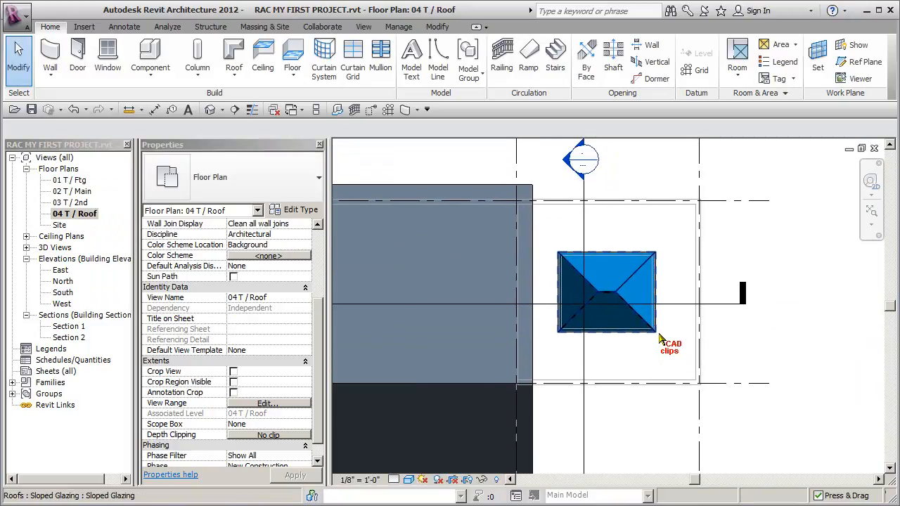
click(211, 110)
scroll(647, 309, up, 4)
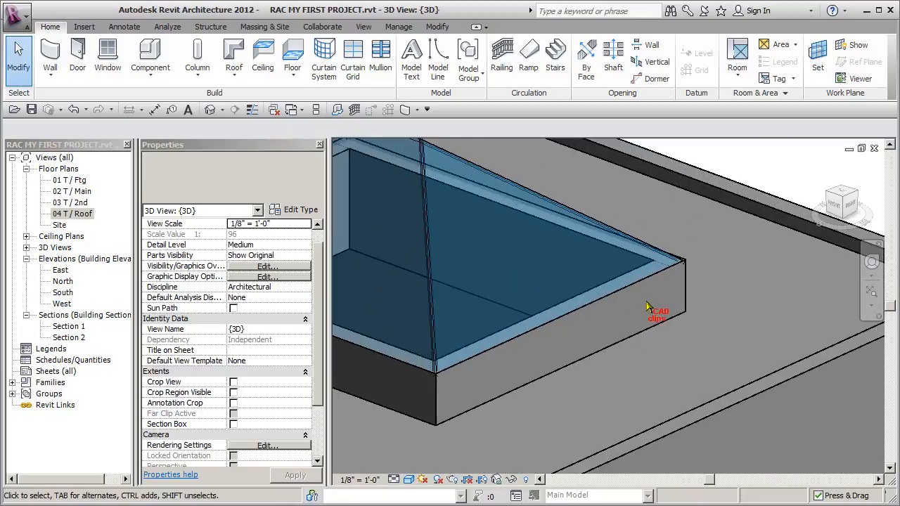
scroll(668, 288, up, 2)
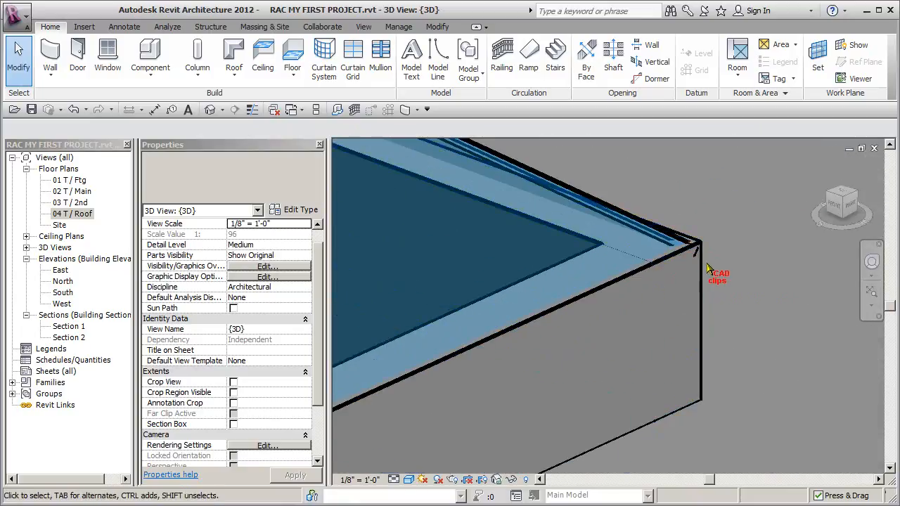
Step: Set the skylight roof's base offset from level to 1' 3 1/2", and inspect the glazing at the curb corner
scroll(701, 266, down, 5)
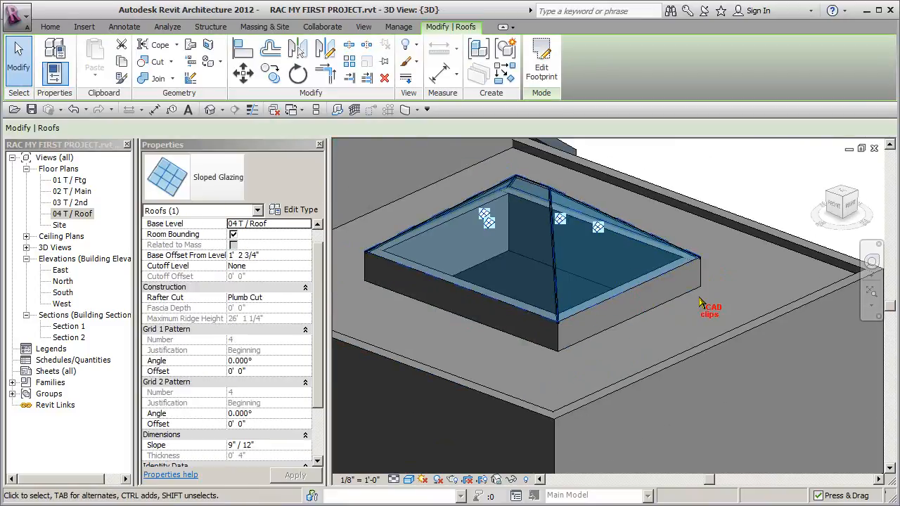
click(279, 256)
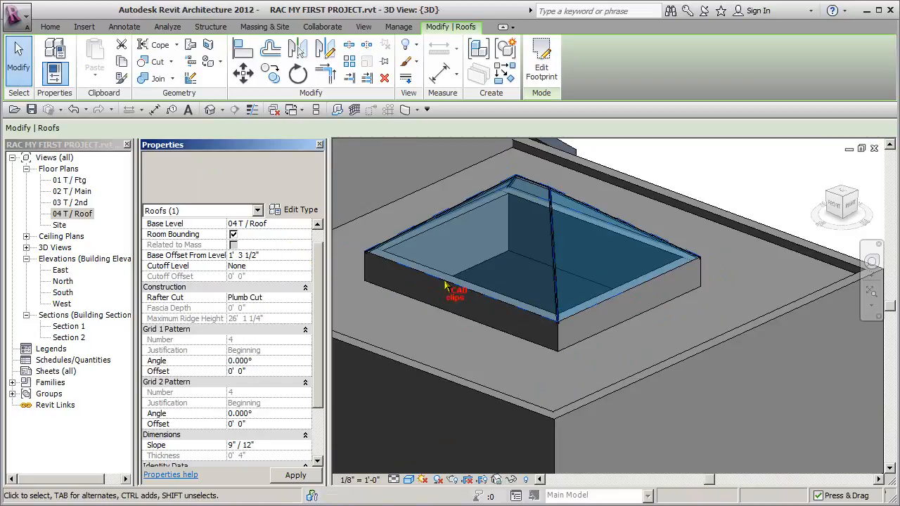
key(Escape)
scroll(701, 267, up, 3)
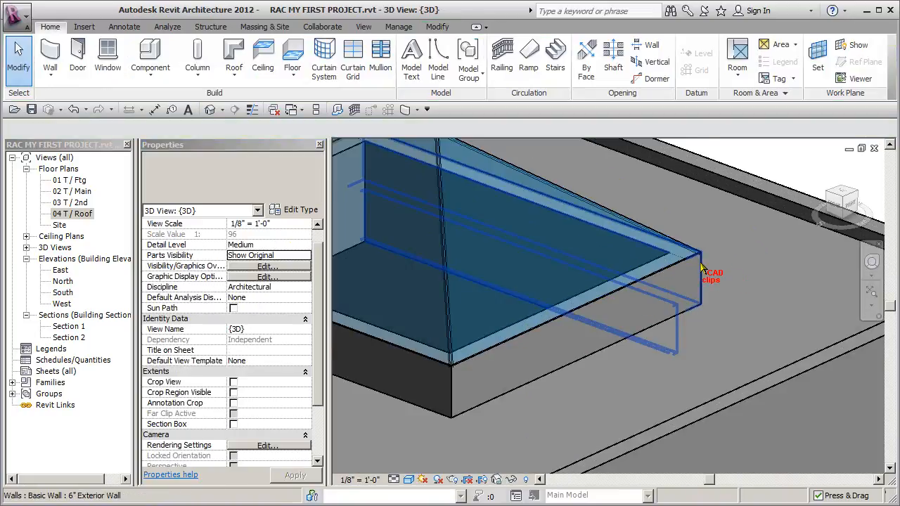
scroll(701, 267, up, 3)
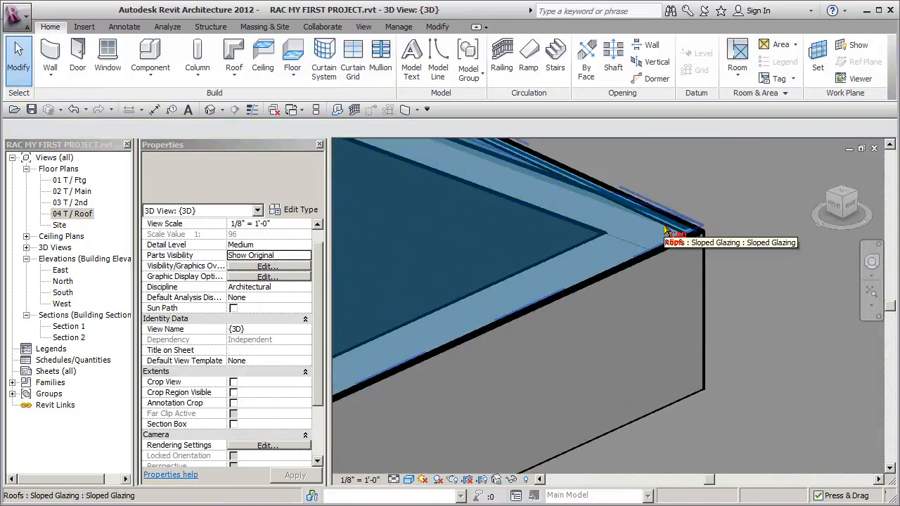
scroll(661, 345, down, 5)
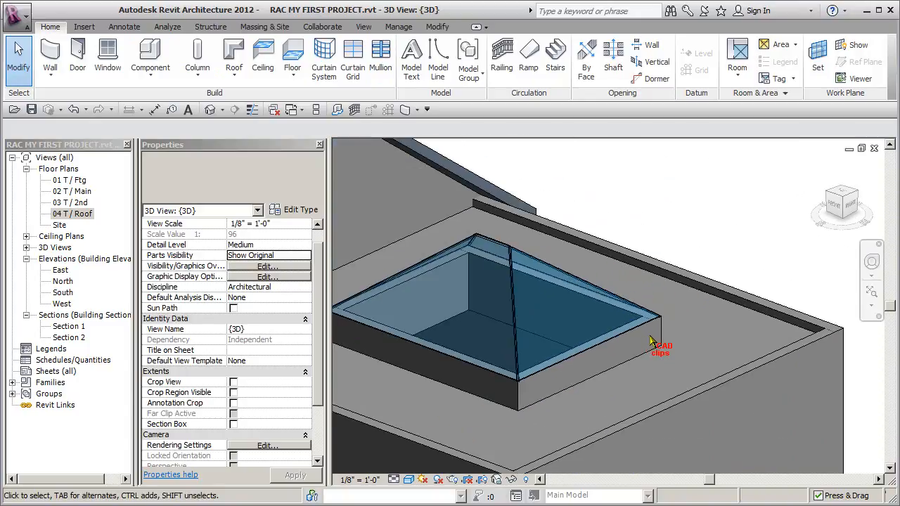
Step: Examine the skylight roof from several angles and in the Top orientation of the 3D view
shift+middle_drag(671, 331, 664, 352)
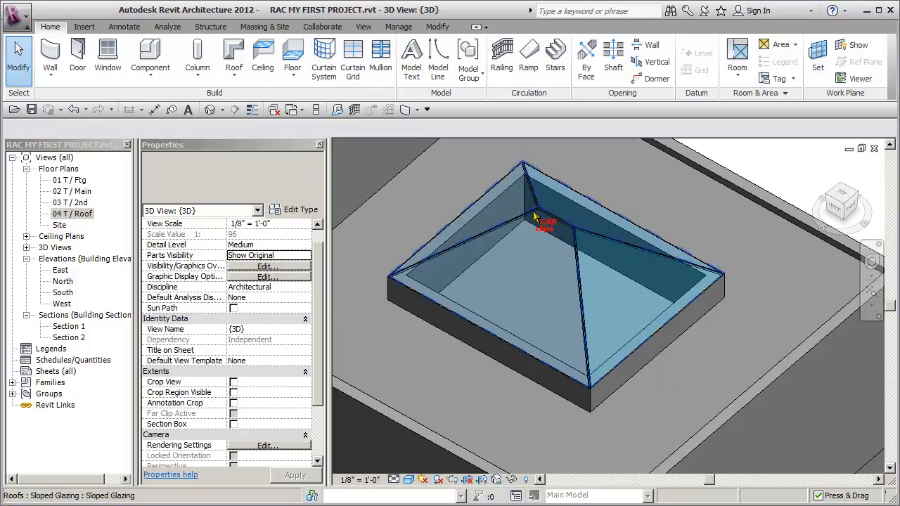
scroll(608, 232, down, 3)
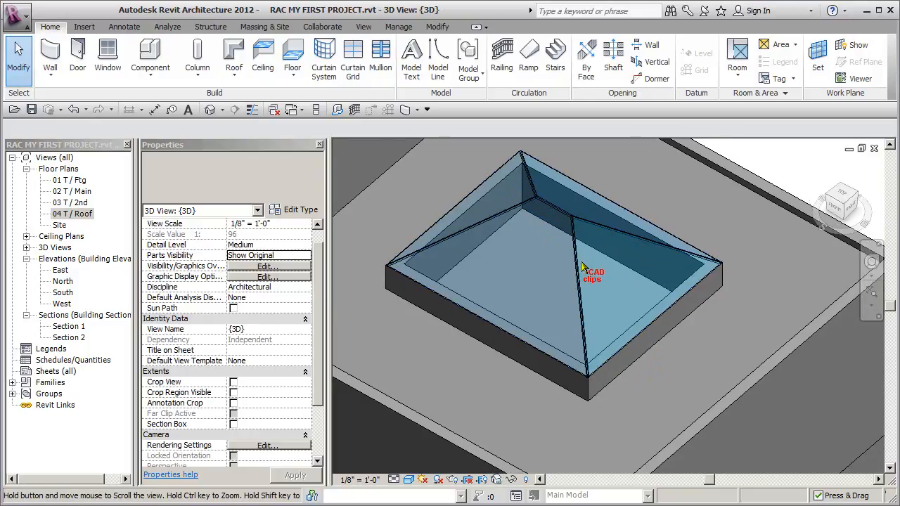
click(582, 267)
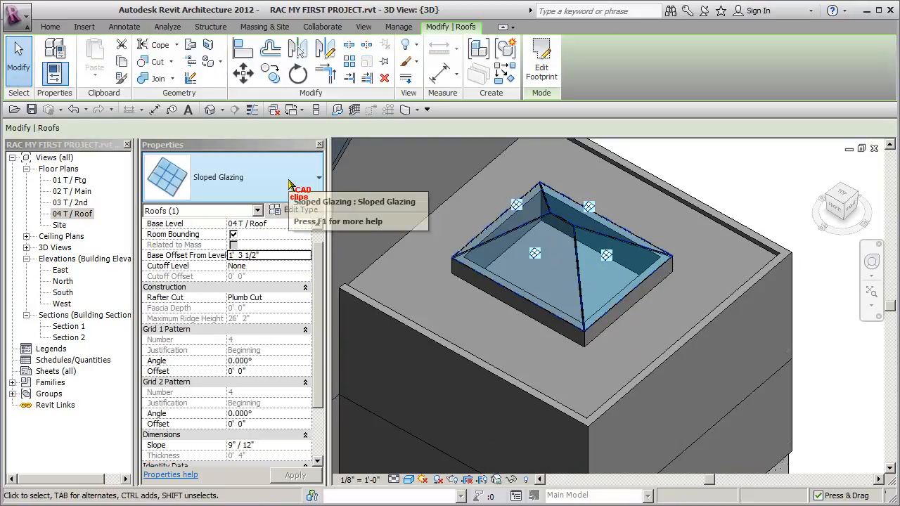
shift+middle_drag(607, 332, 637, 354)
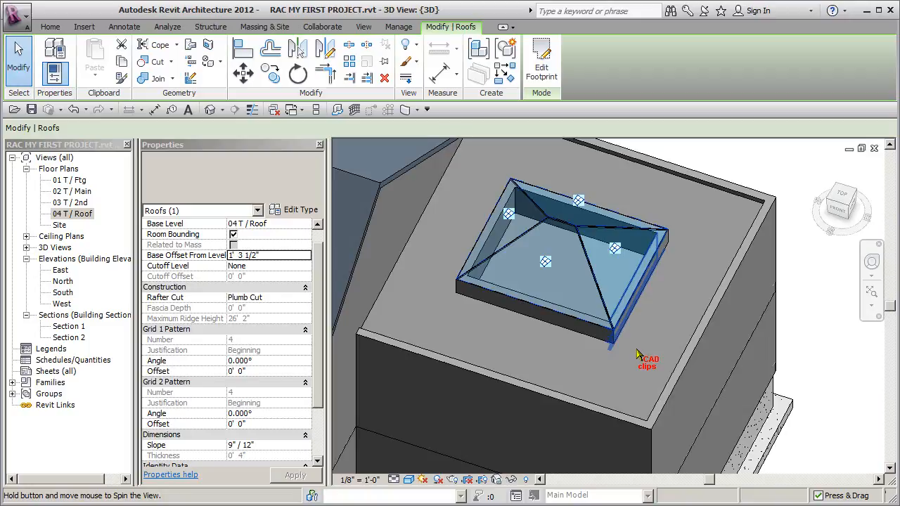
click(837, 197)
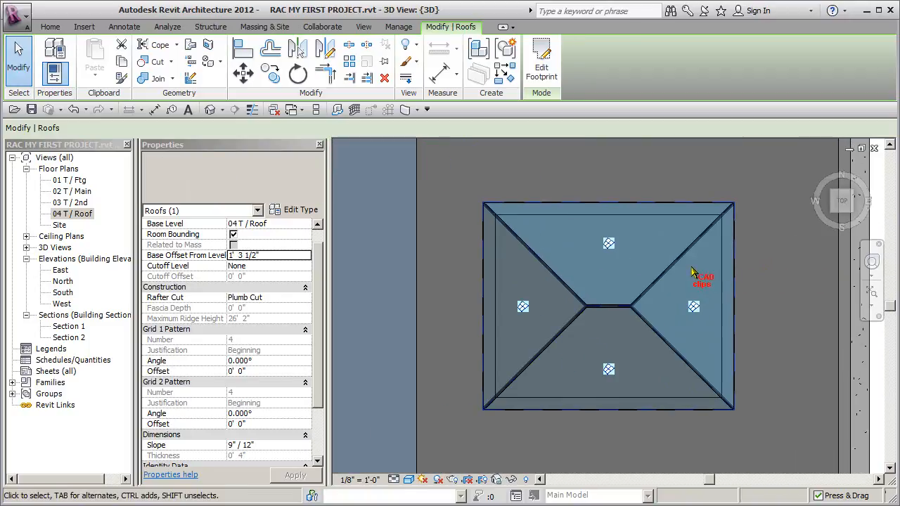
click(787, 301)
scroll(741, 305, down, 4)
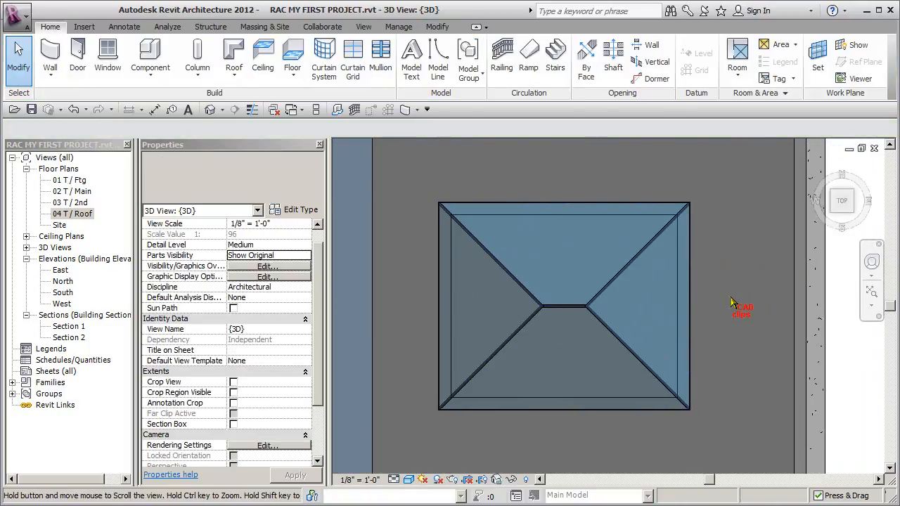
scroll(731, 302, down, 2)
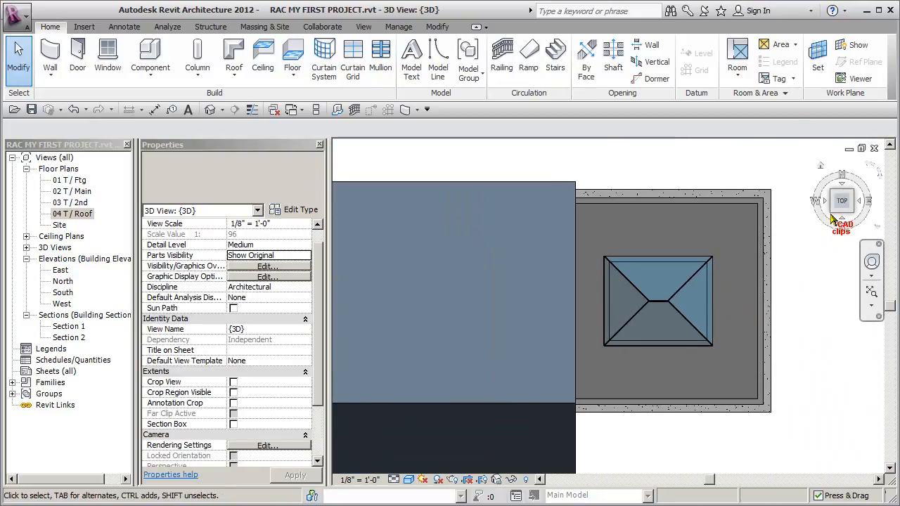
Step: Examine the building from two corner views, and look at the skylight close up in the Top orientation
click(832, 218)
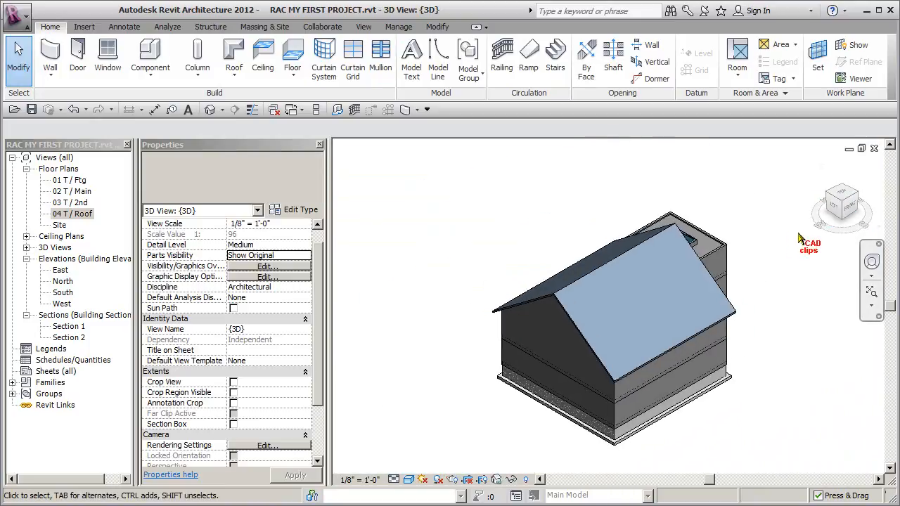
click(858, 201)
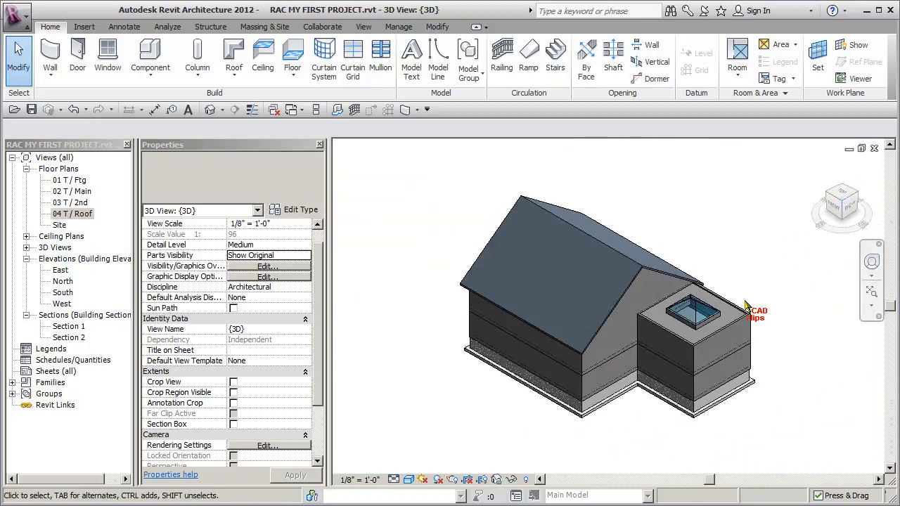
shift+middle_drag(723, 352, 812, 411)
shift+middle_drag(760, 320, 781, 405)
click(863, 199)
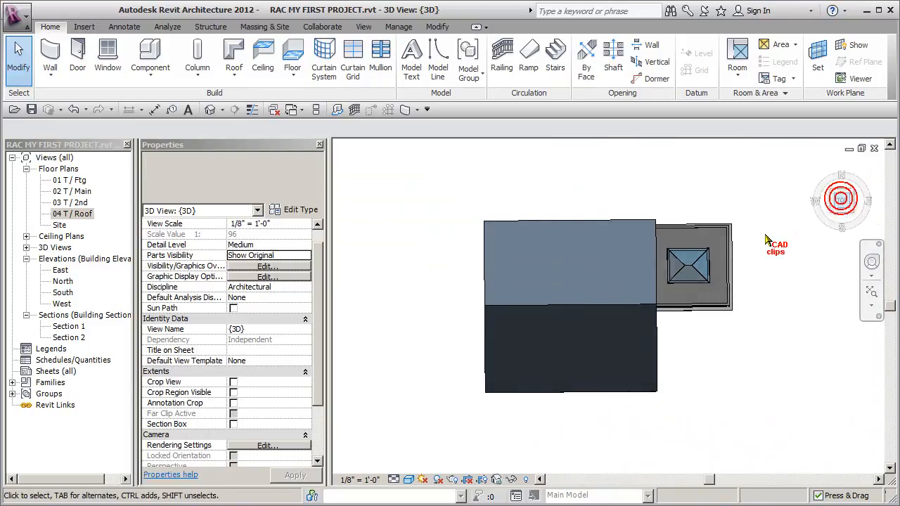
scroll(661, 284, up, 6)
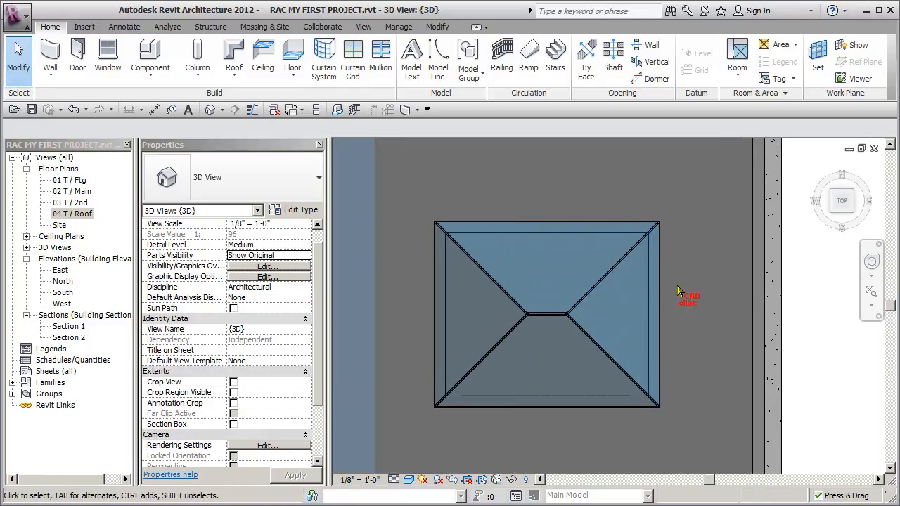
middle_drag(685, 297, 680, 267)
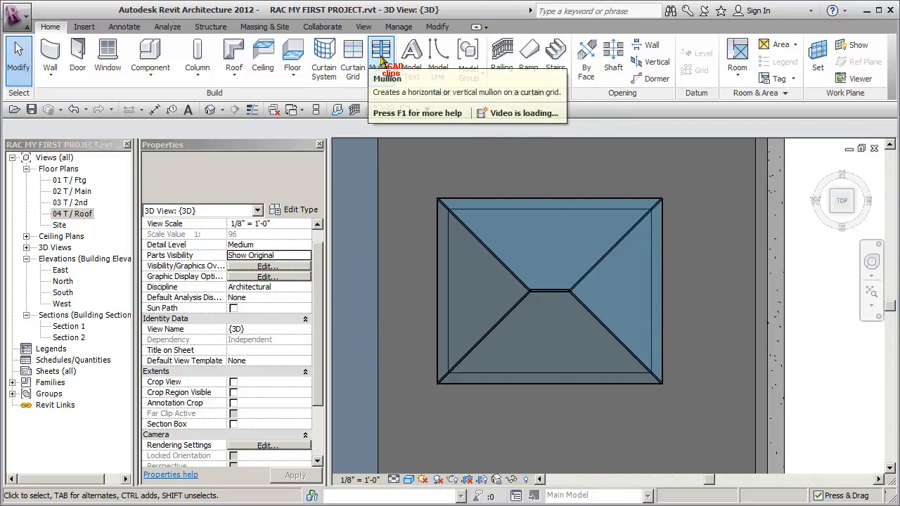
Step: Add a curtain grid line running up the slope at the midpoint of each of the four skylight glazing faces
click(355, 61)
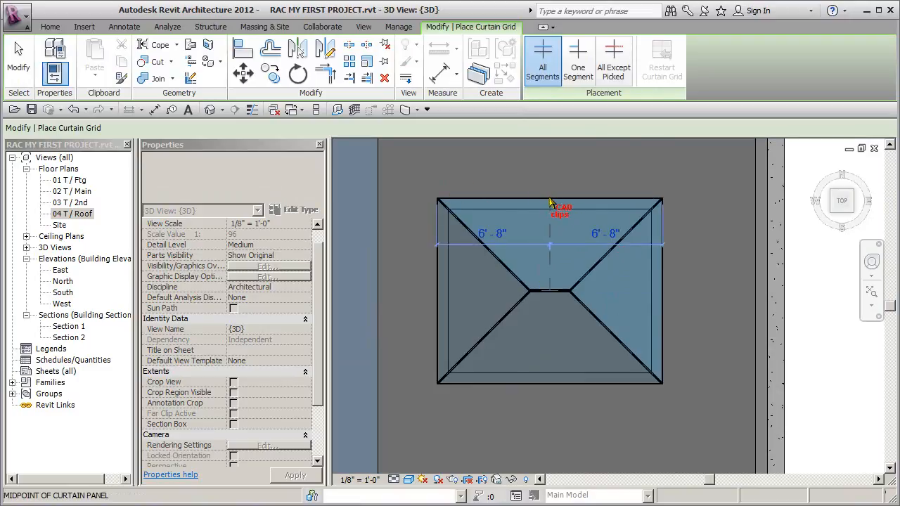
click(552, 294)
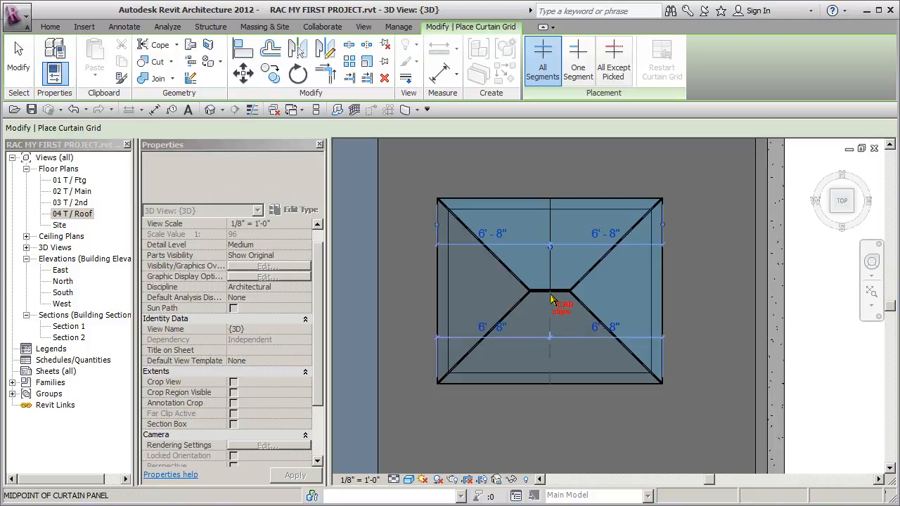
click(551, 294)
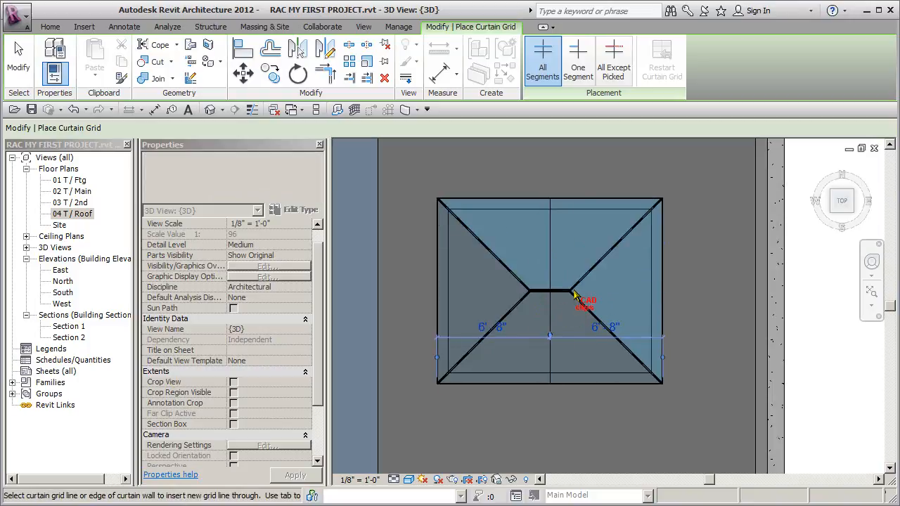
click(662, 294)
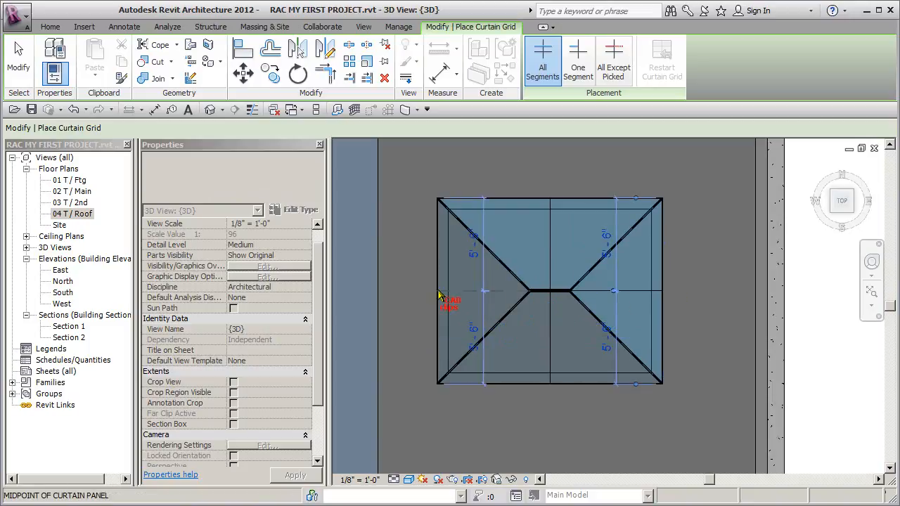
click(487, 253)
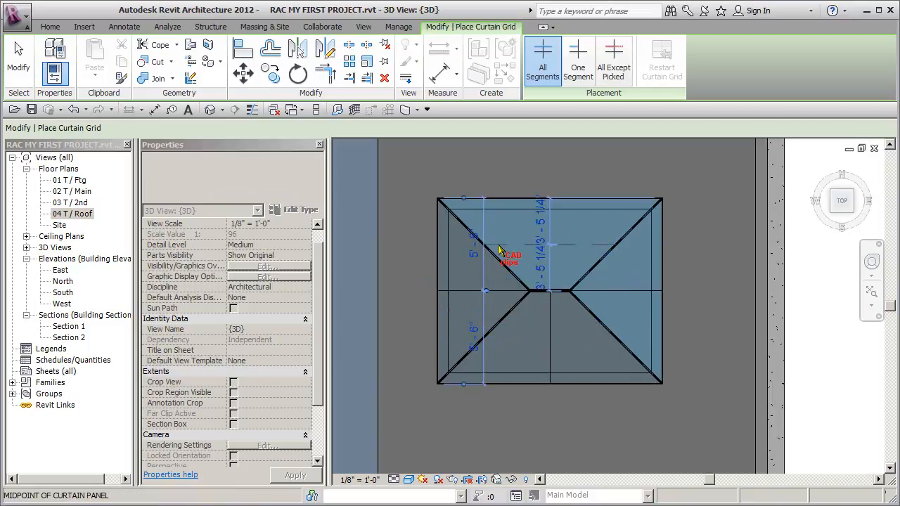
Step: Add a curtain grid line parallel to the eave halfway up each of the four glazing faces, 3' 5 1/4" from the edge
click(547, 245)
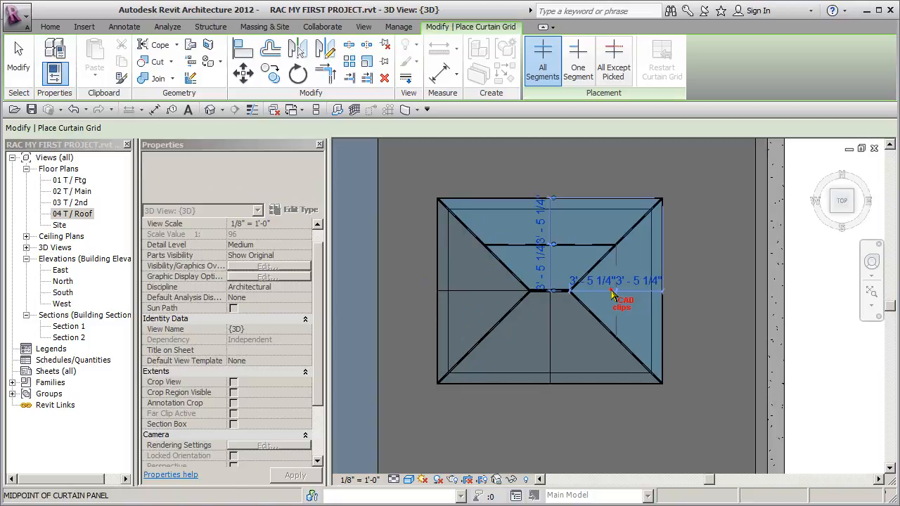
click(611, 291)
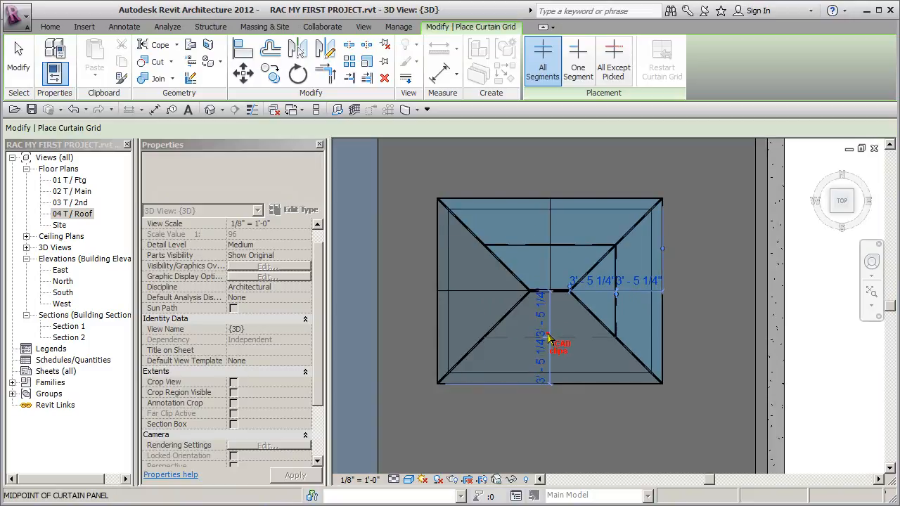
click(483, 292)
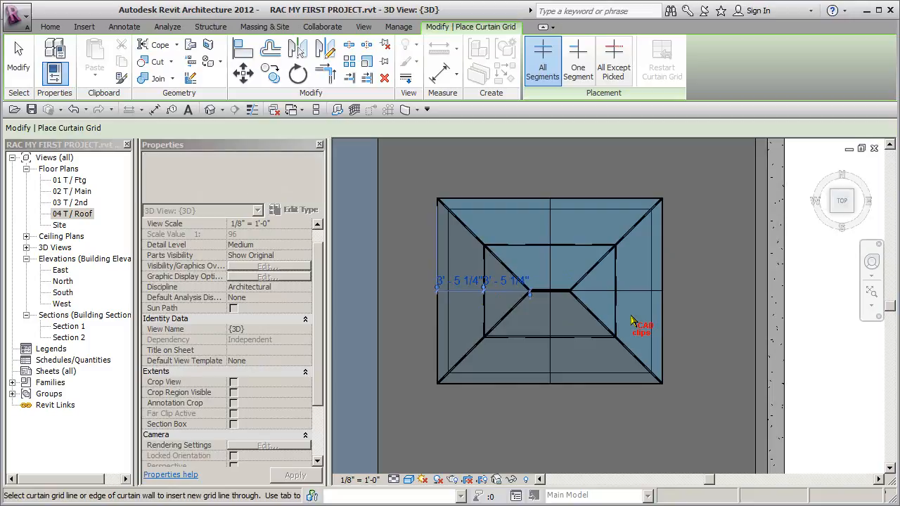
key(Escape)
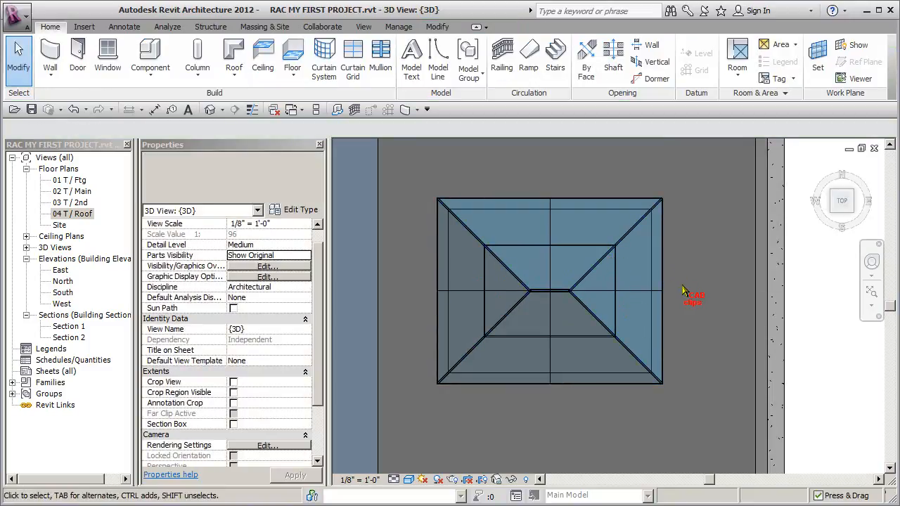
Step: Place 1.5" x 2.5" rectangular mullions on all grid lines of every skylight glazing face
shift+middle_drag(663, 325, 673, 345)
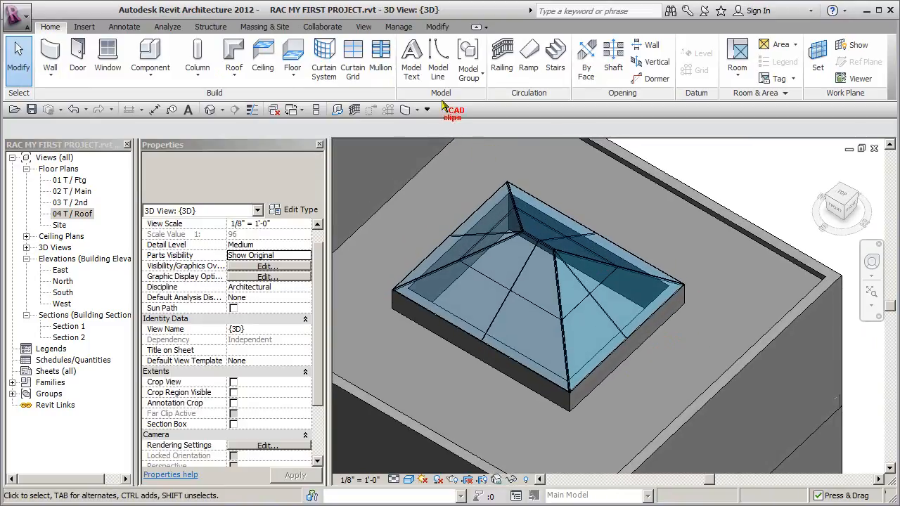
click(381, 63)
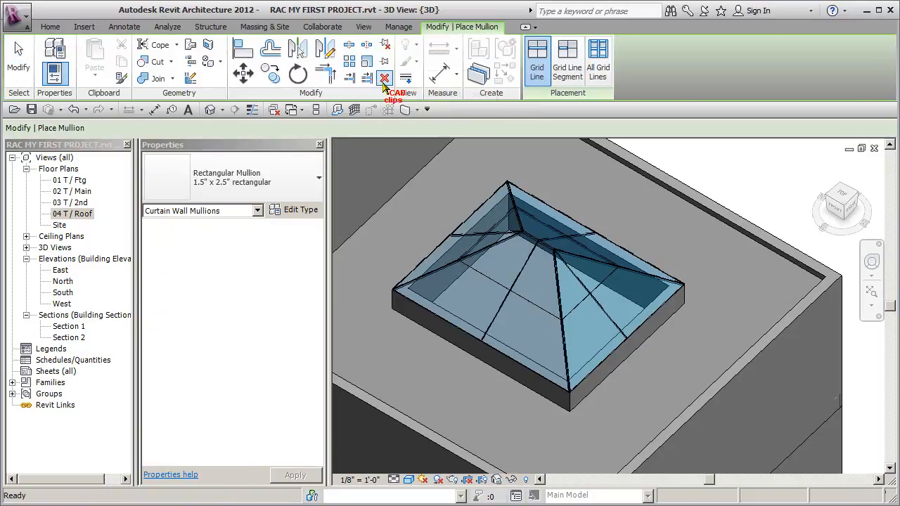
click(320, 181)
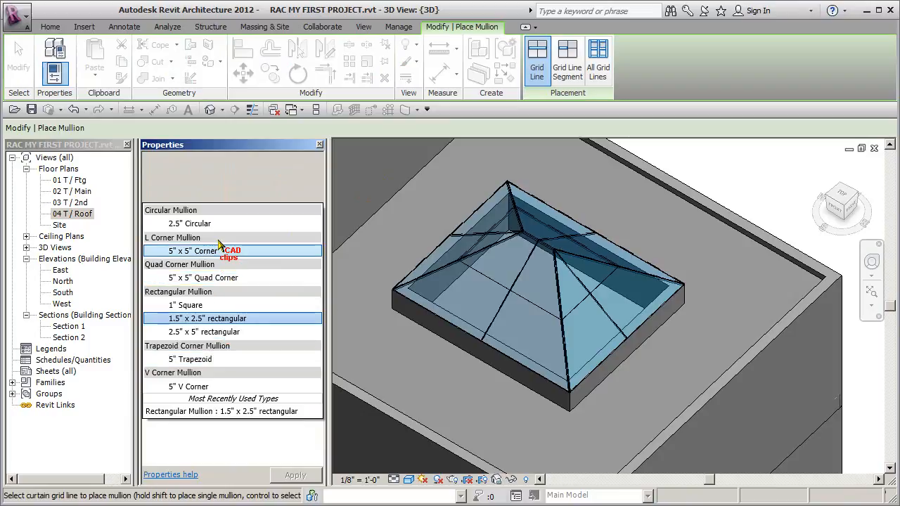
click(203, 319)
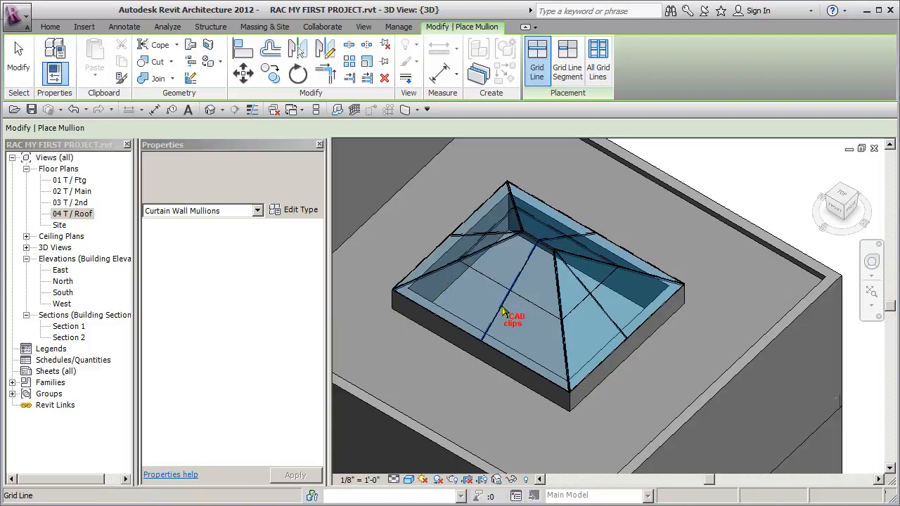
click(571, 367)
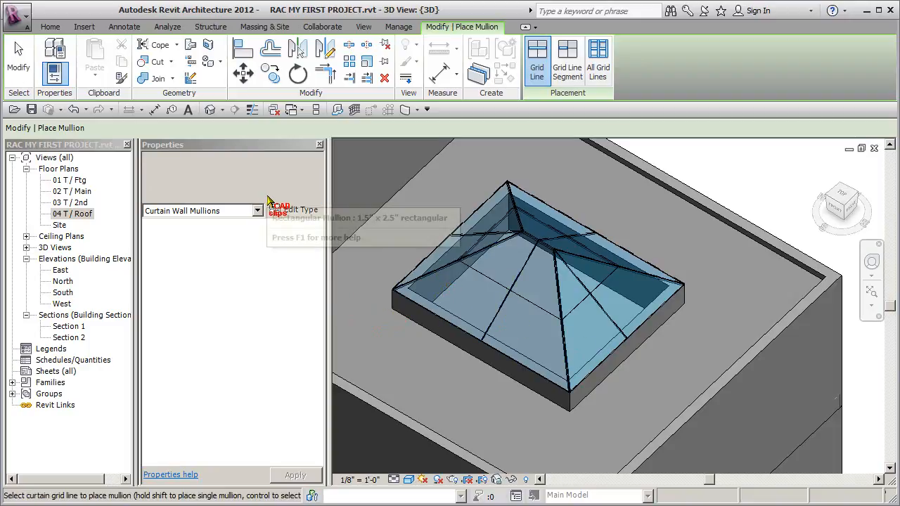
click(594, 62)
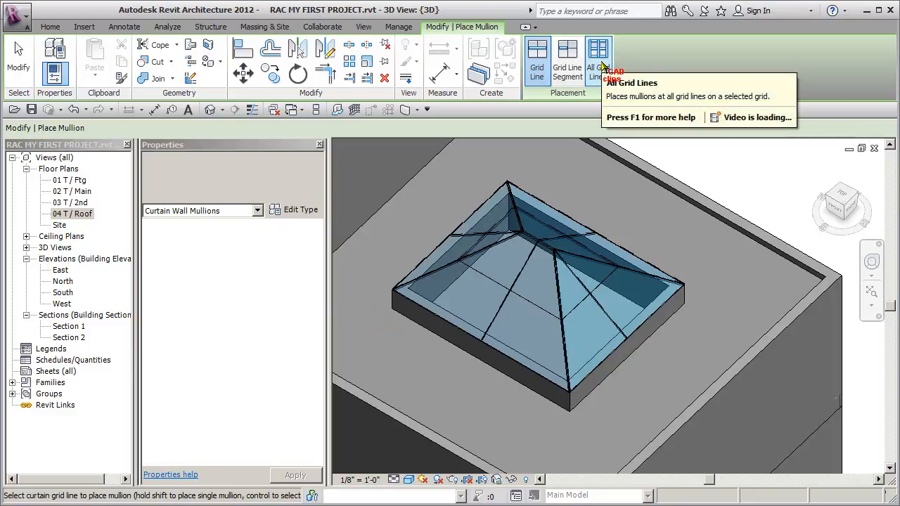
click(602, 65)
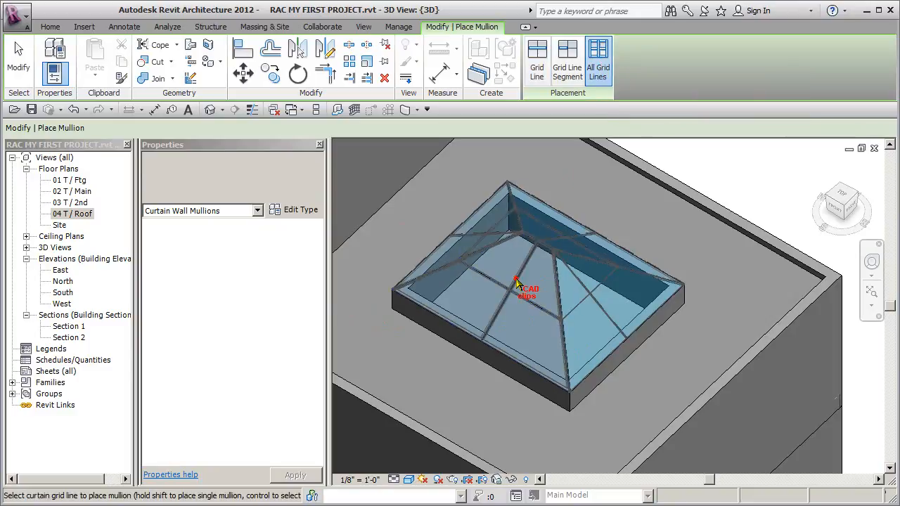
click(538, 334)
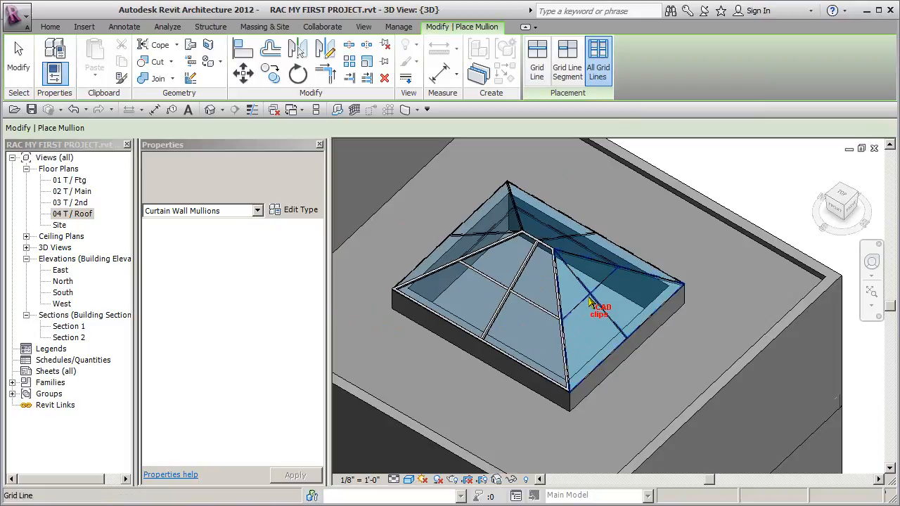
click(590, 299)
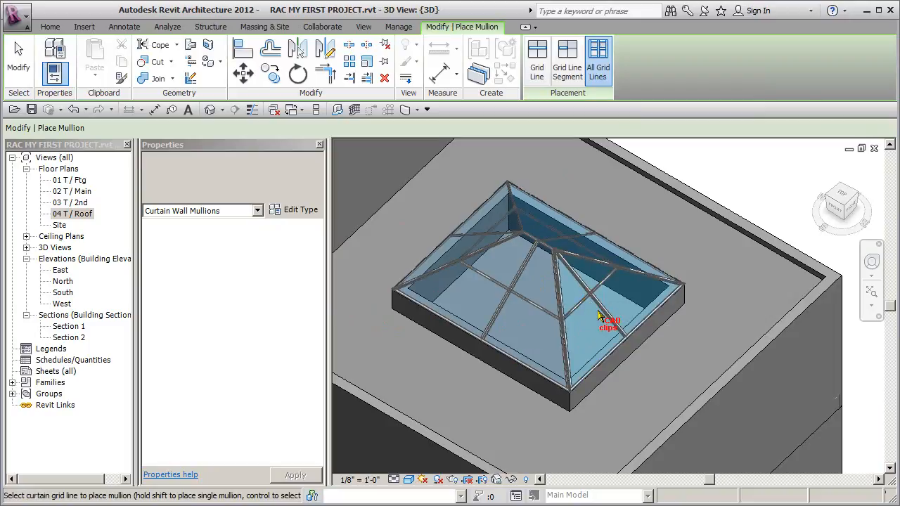
click(567, 238)
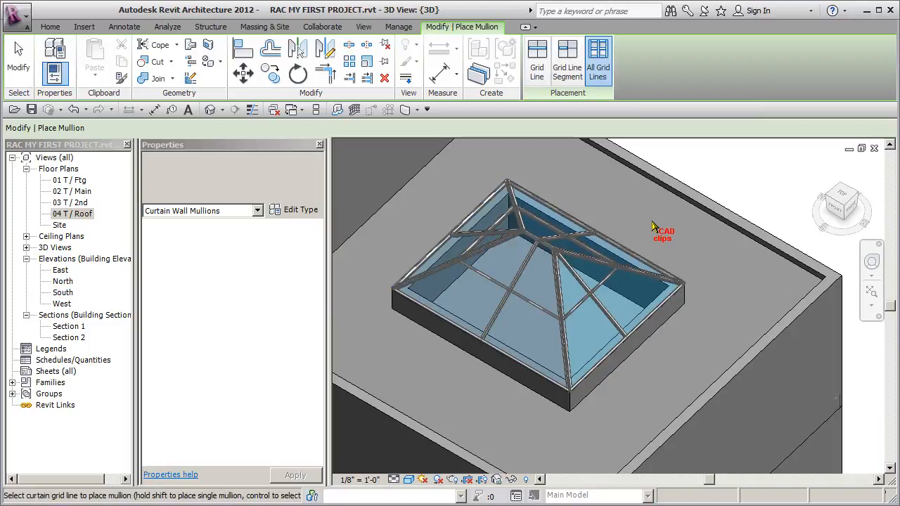
key(Escape)
Step: Examine the skylight's mullions on the glazing faces and along the hips from several angles and distances
shift+middle_drag(647, 335, 633, 322)
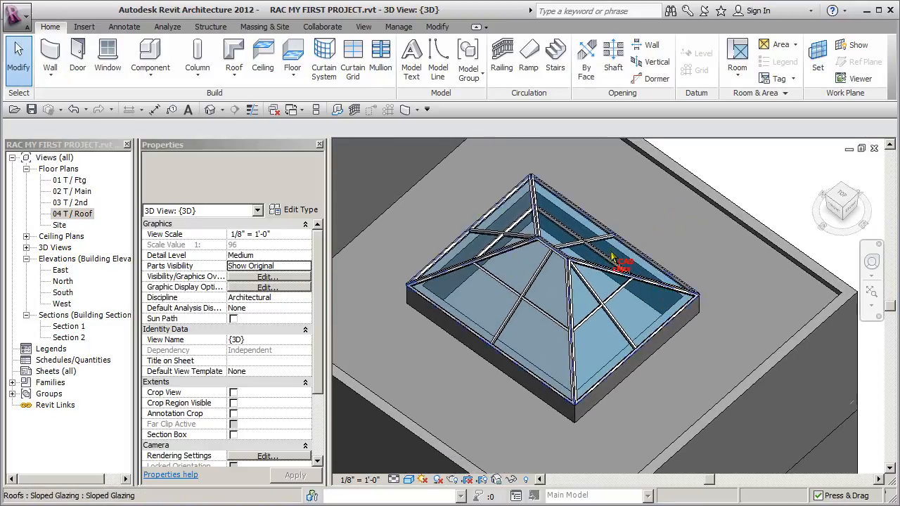
click(380, 67)
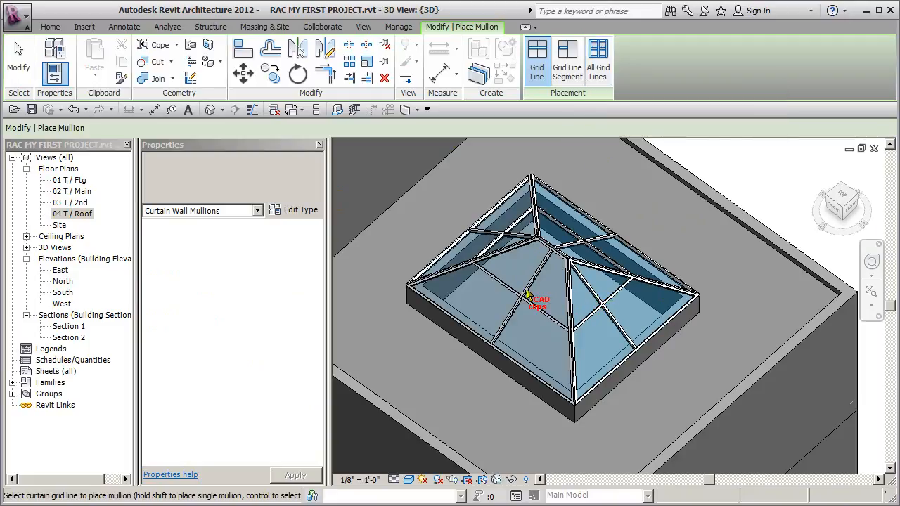
scroll(606, 294, down, 2)
key(Escape)
key(Escape)
shift+middle_drag(616, 291, 623, 321)
scroll(619, 313, up, 2)
scroll(619, 313, down, 2)
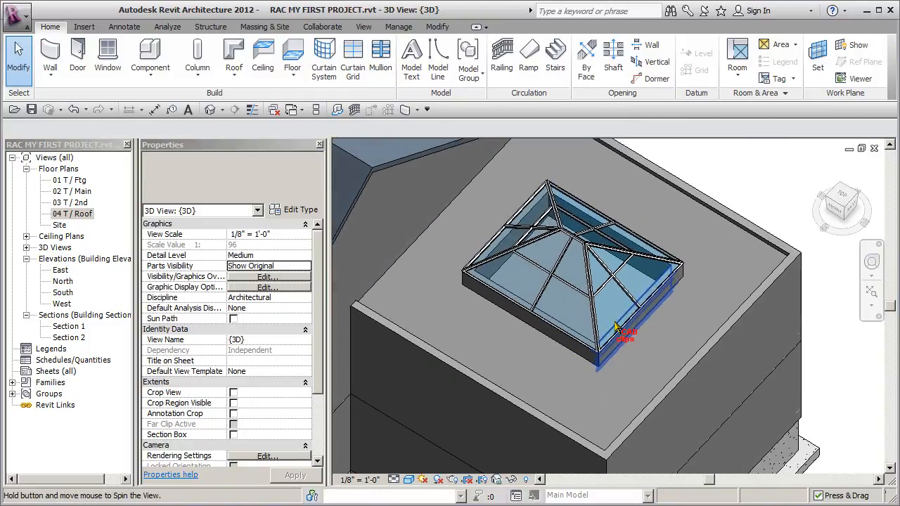
scroll(623, 322, up, 2)
Step: Create a camera view in the 04 T / Roof plan from the flat roof's southeast corner, aimed across the skylight to the opposite corner
double_click(74, 214)
scroll(591, 351, up, 3)
scroll(630, 343, up, 2)
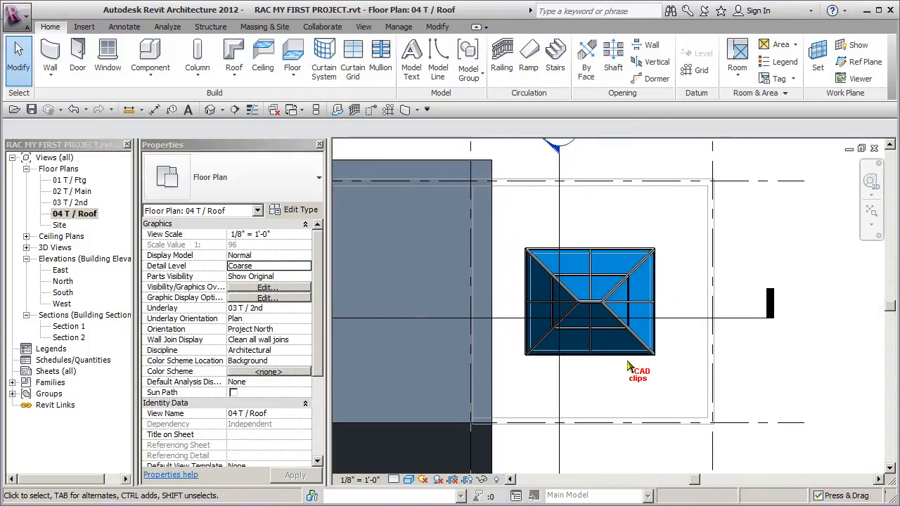
click(222, 110)
click(231, 144)
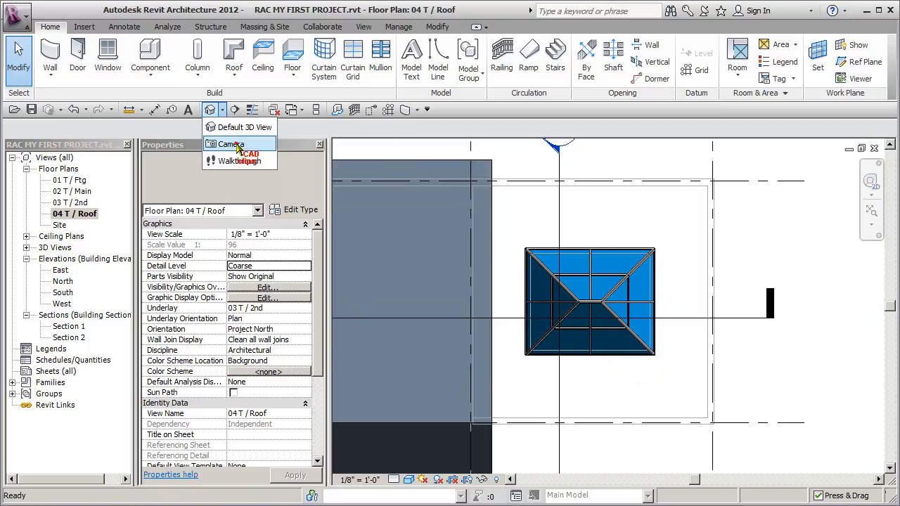
click(701, 413)
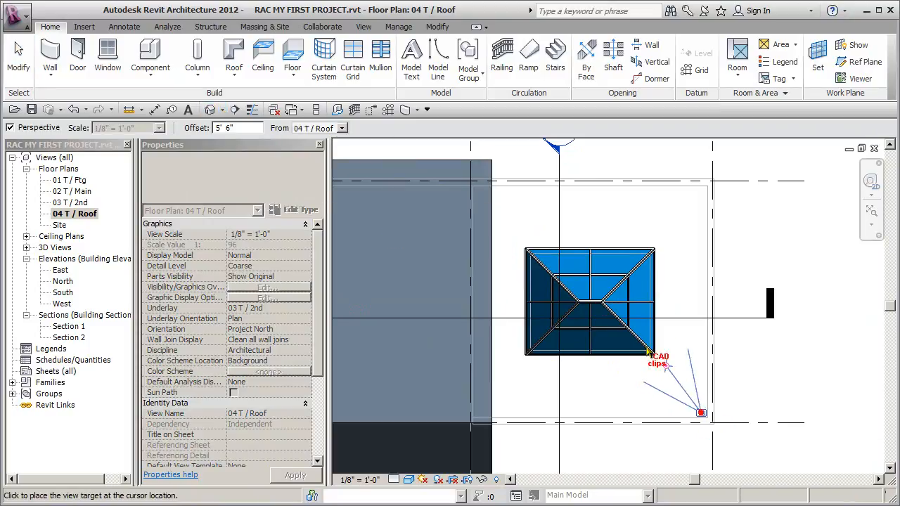
click(480, 203)
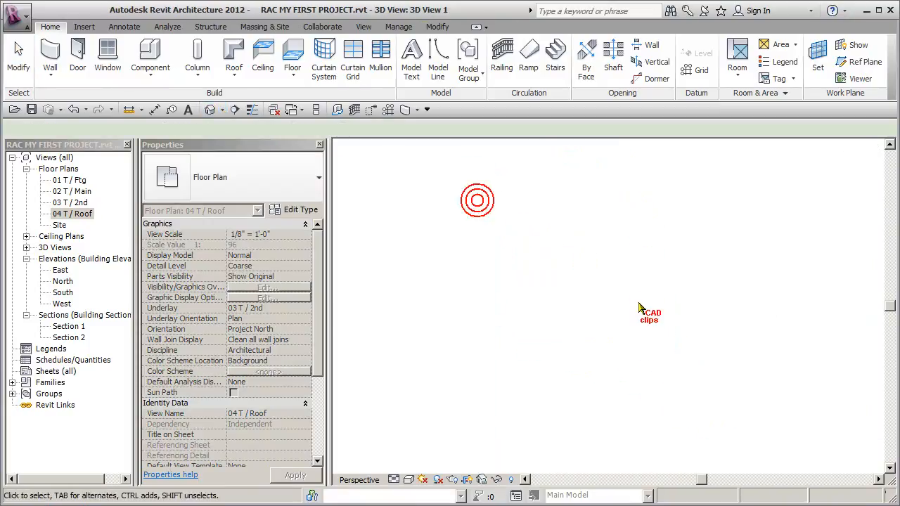
Step: Extend the camera view's crop region downward and to both sides to frame the whole skylight, and lower its upper edge slightly
scroll(620, 338, down, 3)
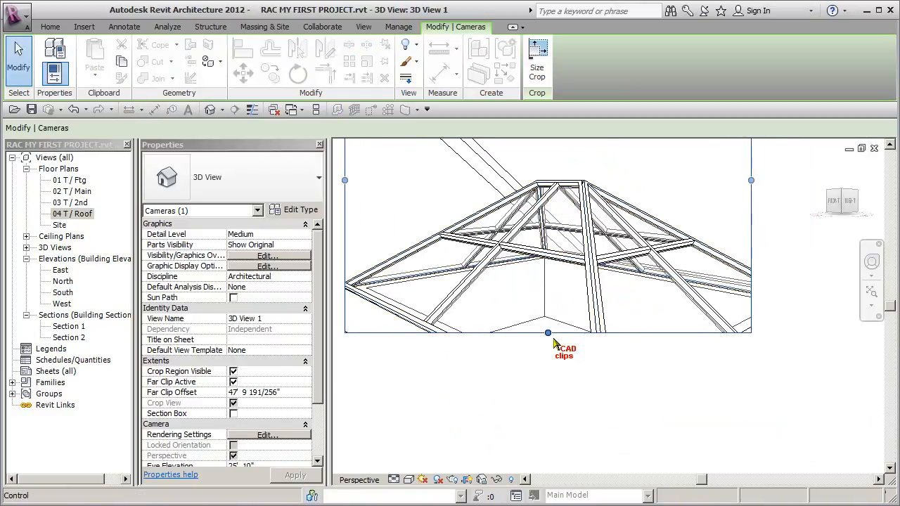
drag(549, 335, 552, 432)
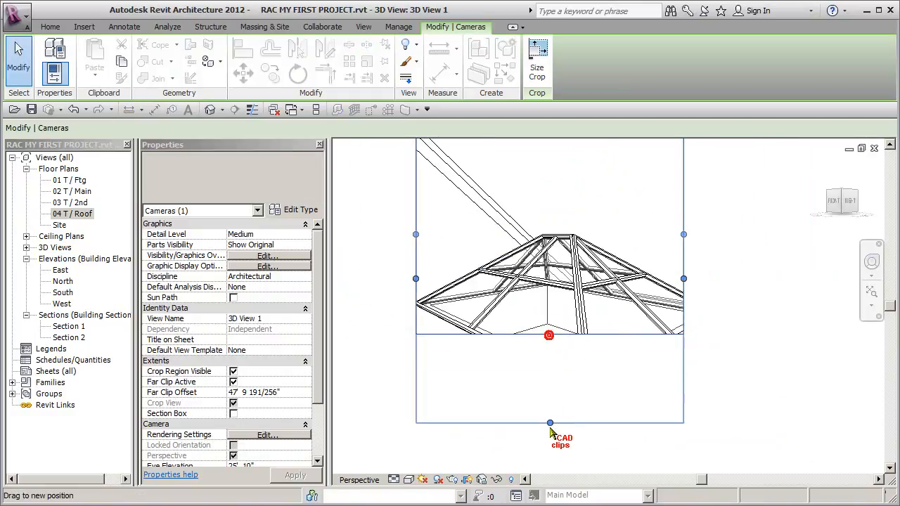
drag(683, 279, 768, 280)
drag(415, 279, 364, 281)
scroll(458, 281, down, 2)
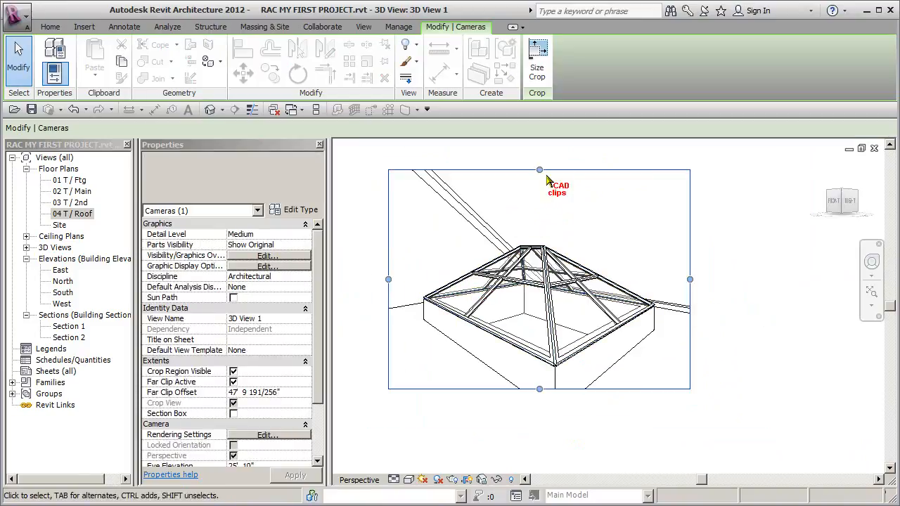
drag(539, 171, 541, 184)
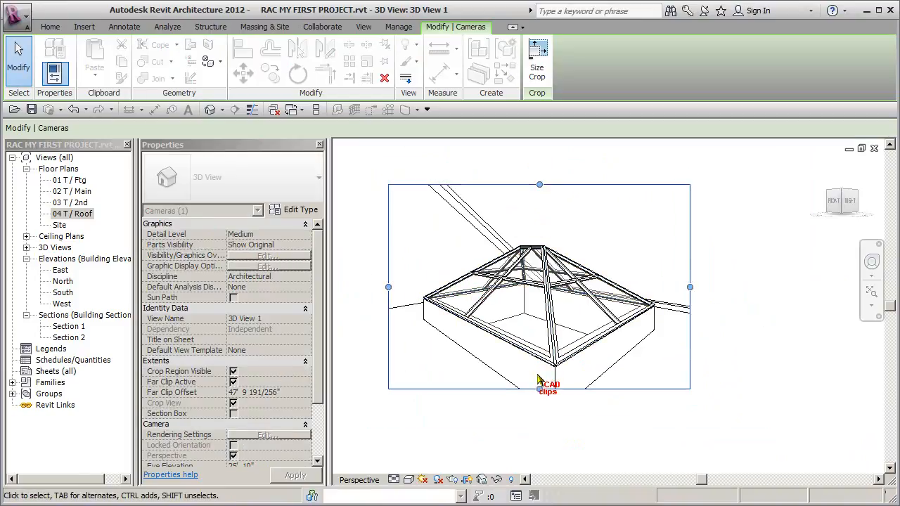
Step: Extend the camera view's crop region further down below the skylight curb and display the view in the Shaded visual style
drag(540, 390, 546, 412)
click(643, 374)
key(s)
key(d)
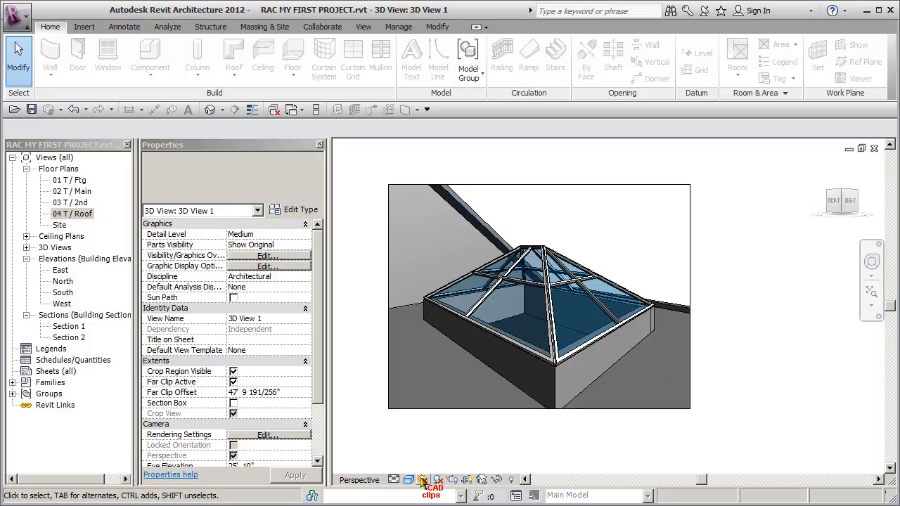
Step: Switch the camera view to the Realistic visual style and orbit the camera slightly around the skylight glazing
click(412, 480)
click(412, 480)
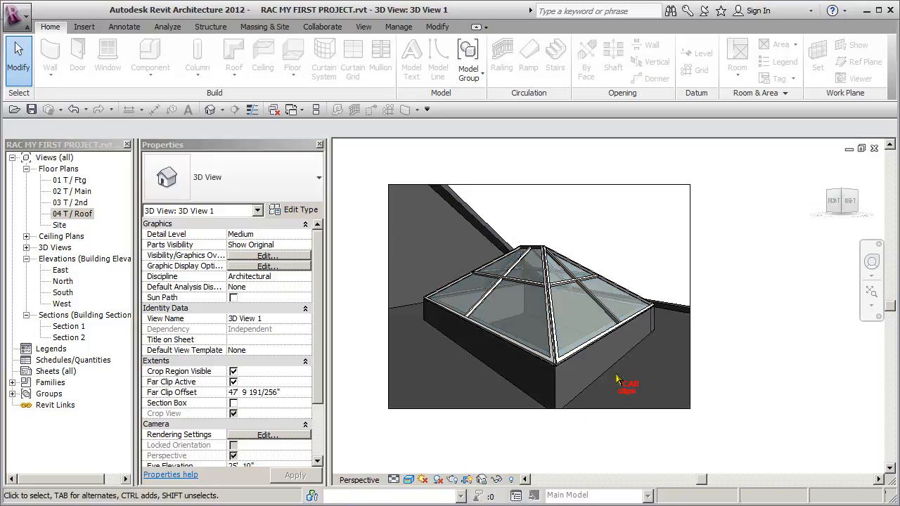
click(552, 325)
shift+middle_drag(552, 325, 582, 366)
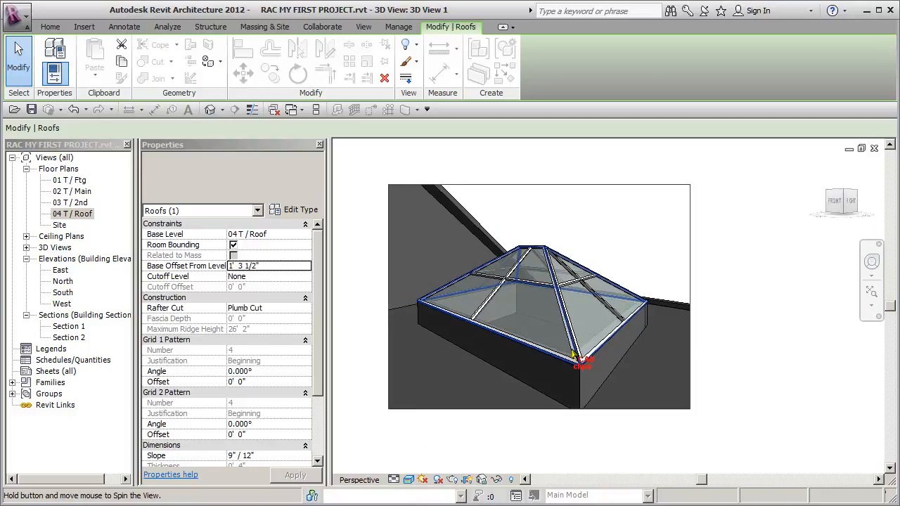
click(747, 340)
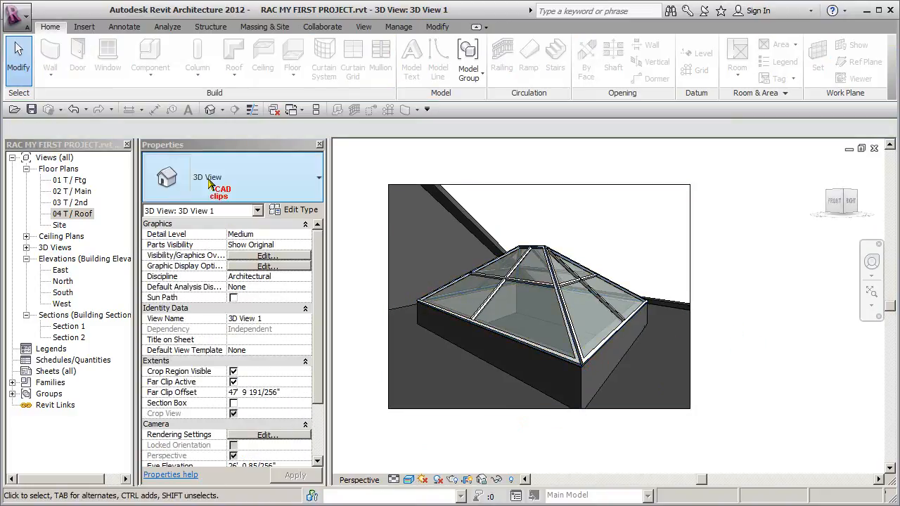
Step: Open the default 3D view and examine the skylight in the context of the whole house from a lower angle
click(209, 109)
scroll(511, 333, down, 5)
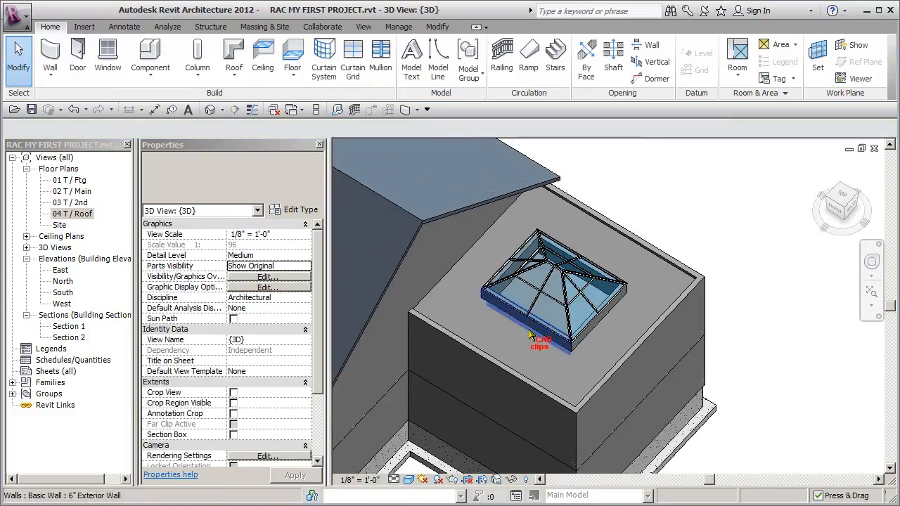
shift+middle_drag(664, 385, 663, 318)
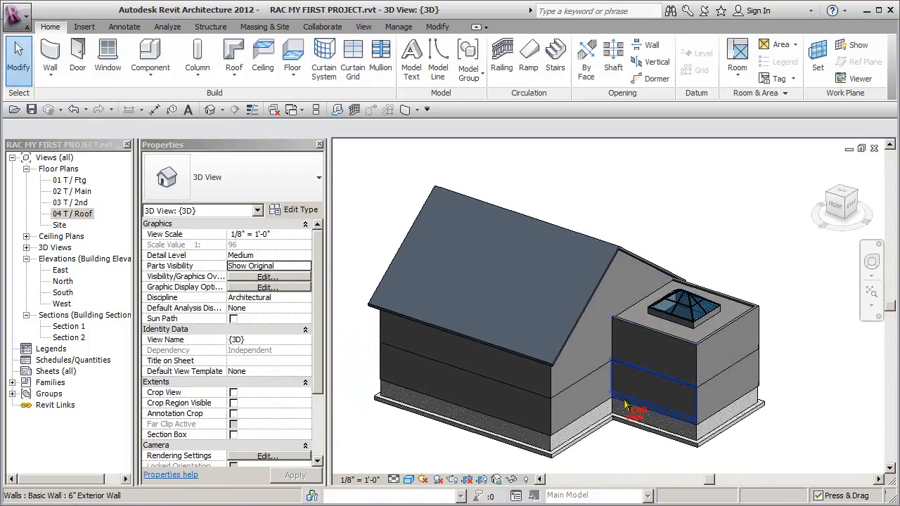